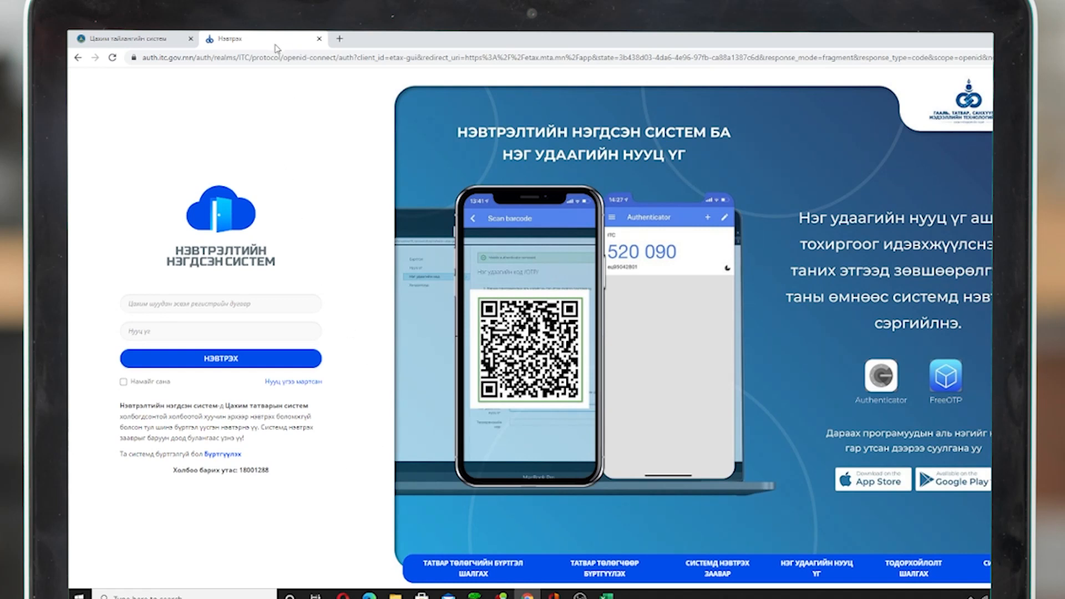
Step: Open the saved 2020 transfer pricing transactions report VSHT-01 from the report submission list and review its sections A and Б
{"action": "left_click", "coordinate": [141, 38]}
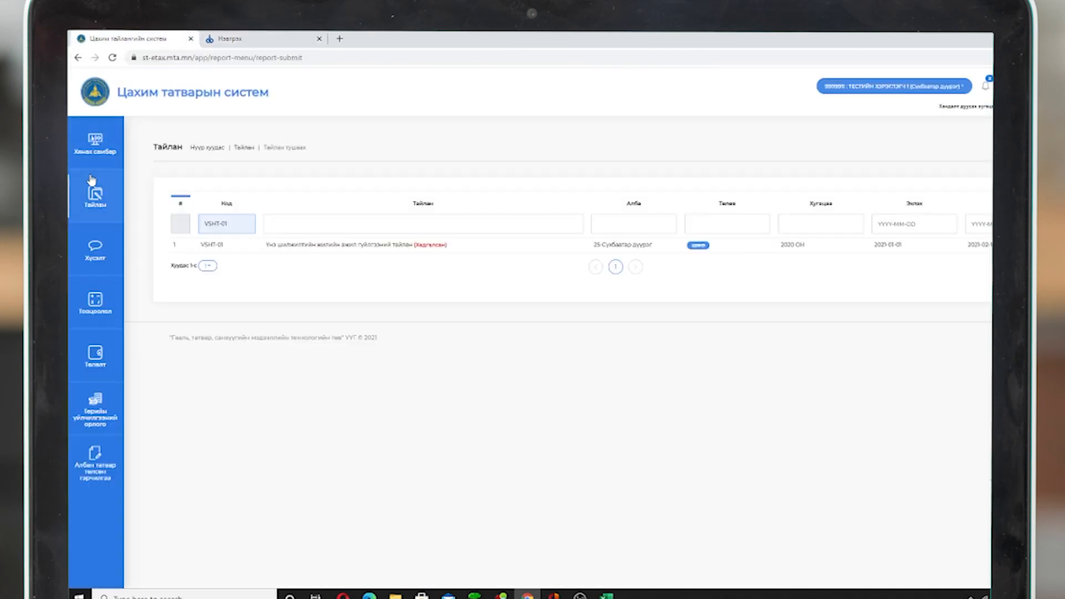
{"action": "left_click", "coordinate": [95, 197]}
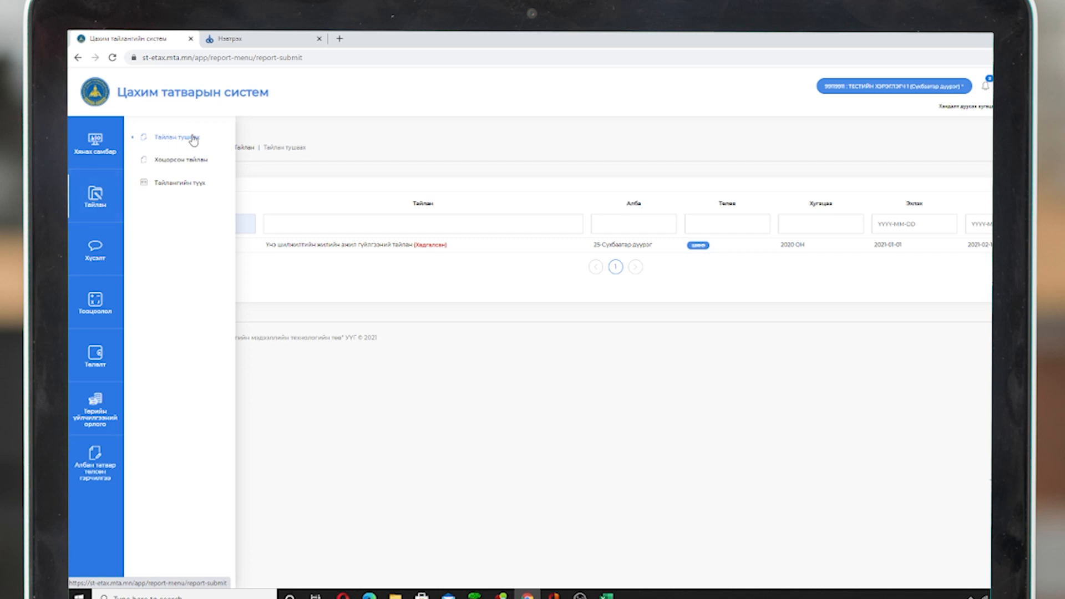
{"action": "left_click", "coordinate": [326, 250]}
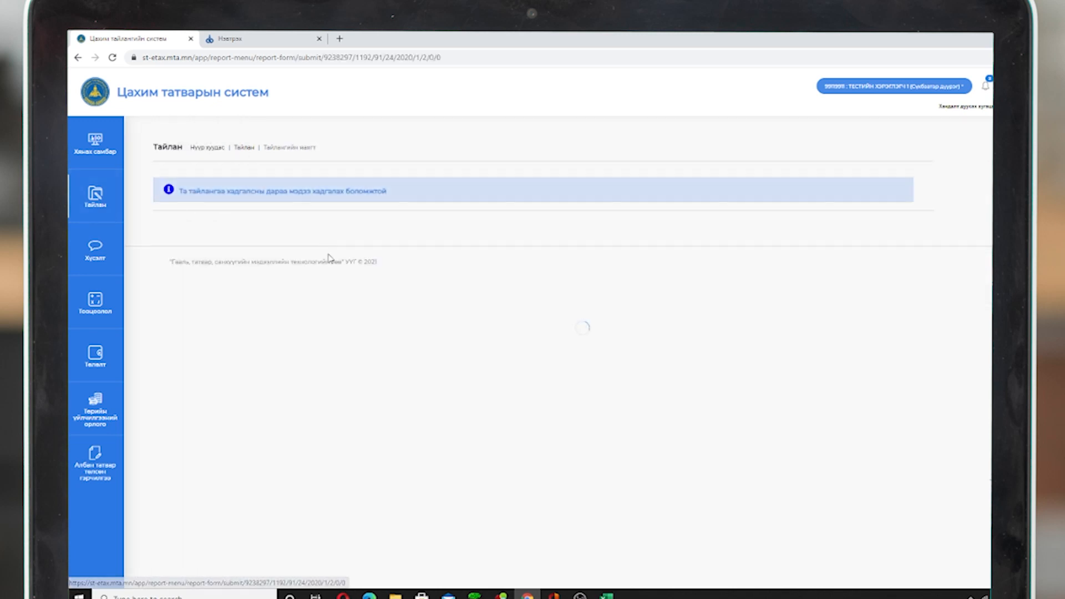
{"action": "scroll", "coordinate": [387, 338], "scroll_direction": "down", "scroll_amount": 3}
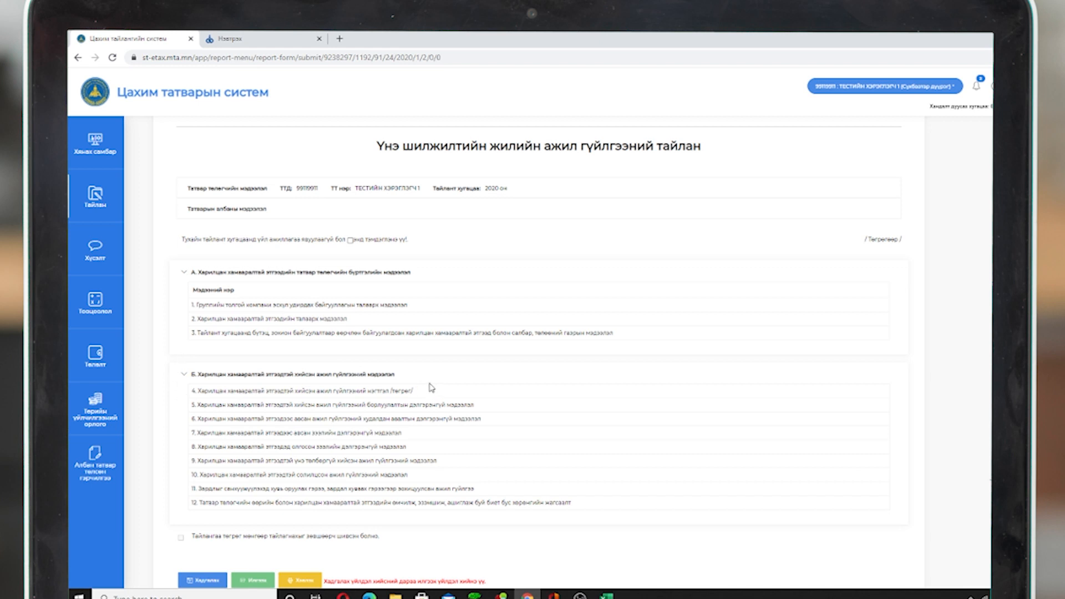
{"action": "scroll", "coordinate": [405, 369], "scroll_direction": "up", "scroll_amount": 2}
{"action": "scroll", "coordinate": [188, 206], "scroll_direction": "up", "scroll_amount": 1}
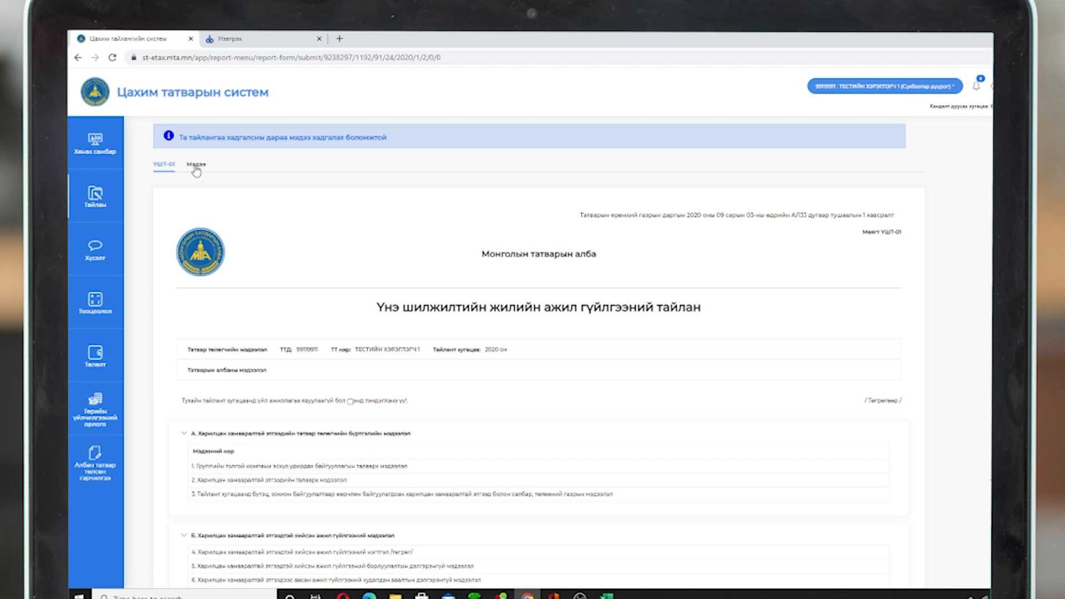
Step: View the report's list of information forms, and switch to Excel to examine the group structure chart in УШТ-01.xlsx
{"action": "left_click", "coordinate": [196, 166]}
{"action": "scroll", "coordinate": [355, 299], "scroll_direction": "down", "scroll_amount": 1}
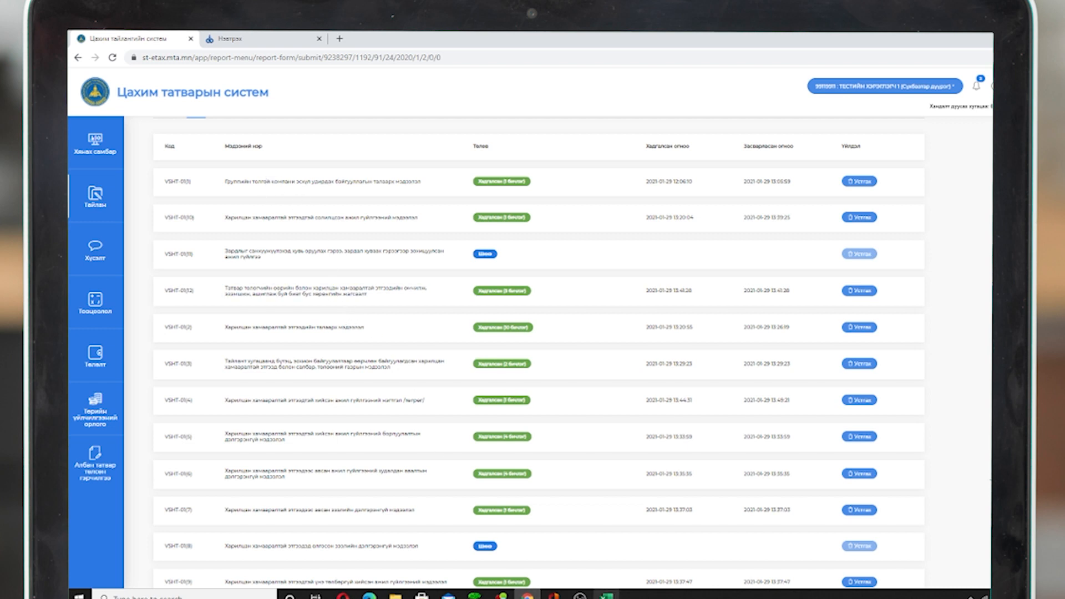
{"action": "left_click", "coordinate": [607, 596]}
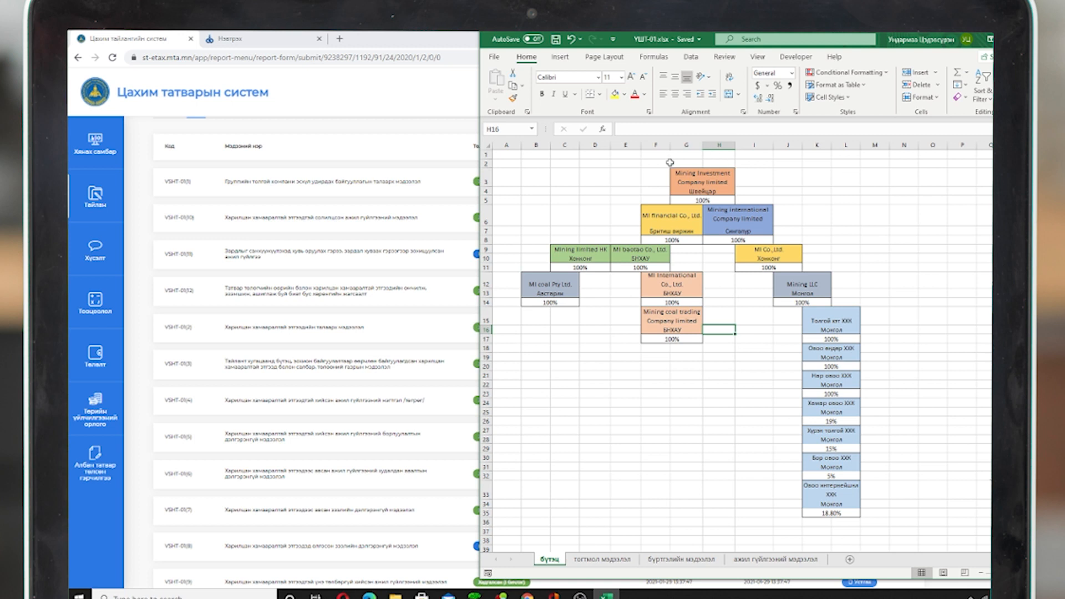
Step: In form VSHT-01(1), set the parent company's country to 410-Швейцарын холбооны Улс, replace its address with a placeholder, and save
{"action": "left_click", "coordinate": [304, 184]}
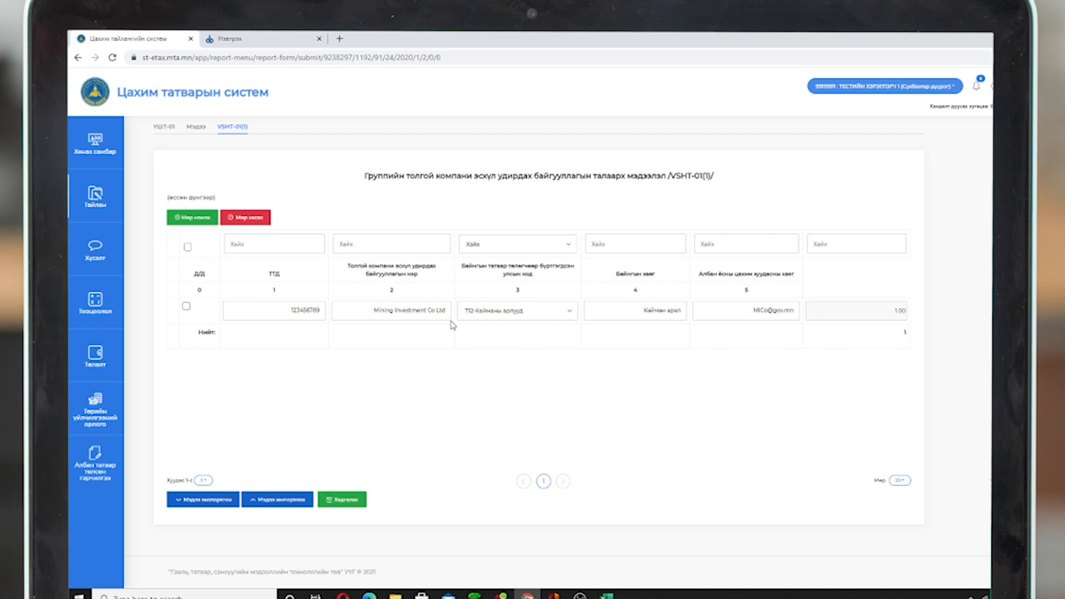
{"action": "left_click", "coordinate": [559, 314]}
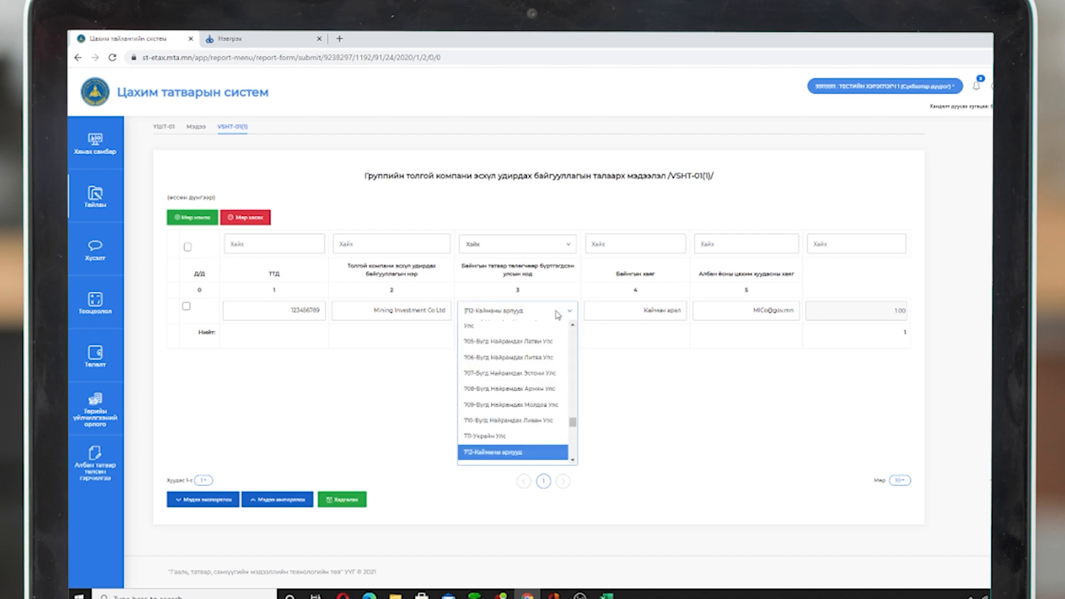
{"action": "type", "text": "410"}
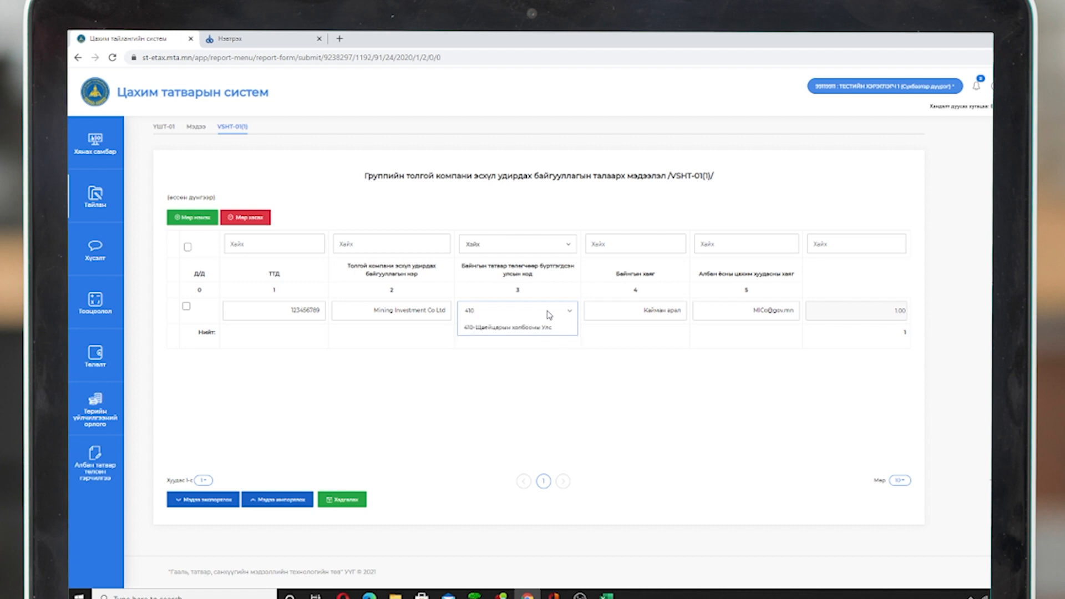
{"action": "left_click", "coordinate": [533, 328]}
{"action": "left_click_drag", "start_coordinate": [639, 312], "coordinate": [686, 304]}
{"action": "key", "text": "BackSpace"}
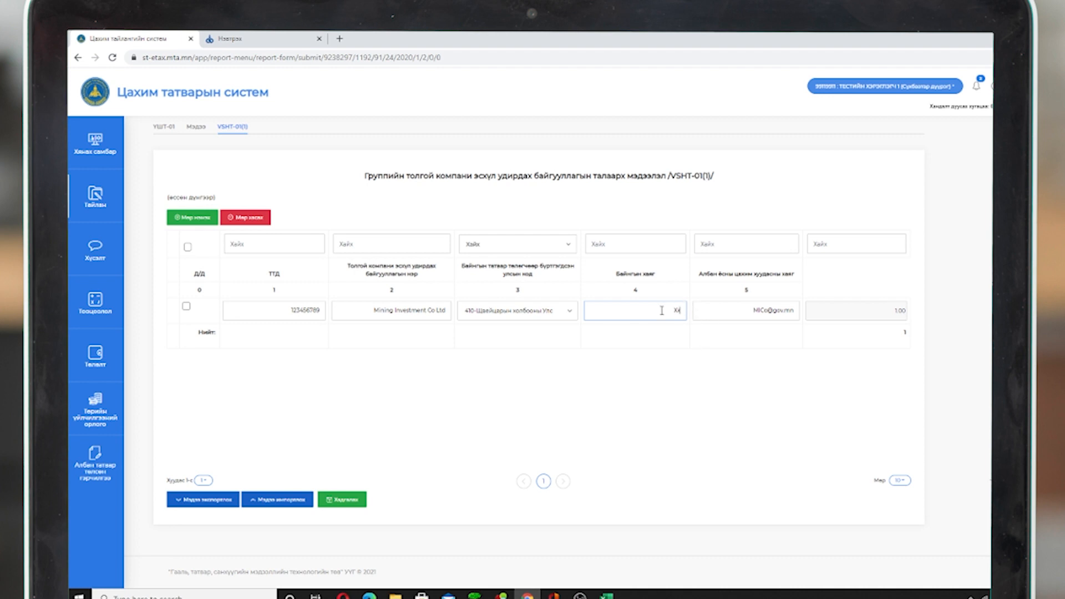
{"action": "left_click", "coordinate": [717, 312]}
{"action": "left_click", "coordinate": [346, 501]}
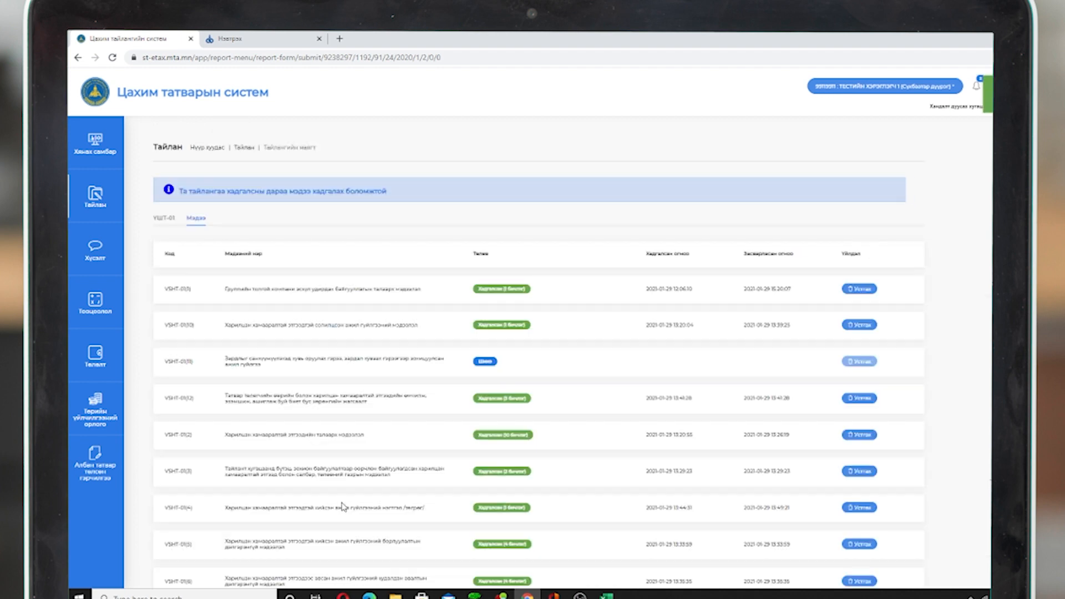
Step: Reopen form VSHT-01(1) and check the group management details on the workbook's бүртгэлийн мэдээлэл sheet in Excel
{"action": "left_click", "coordinate": [298, 293]}
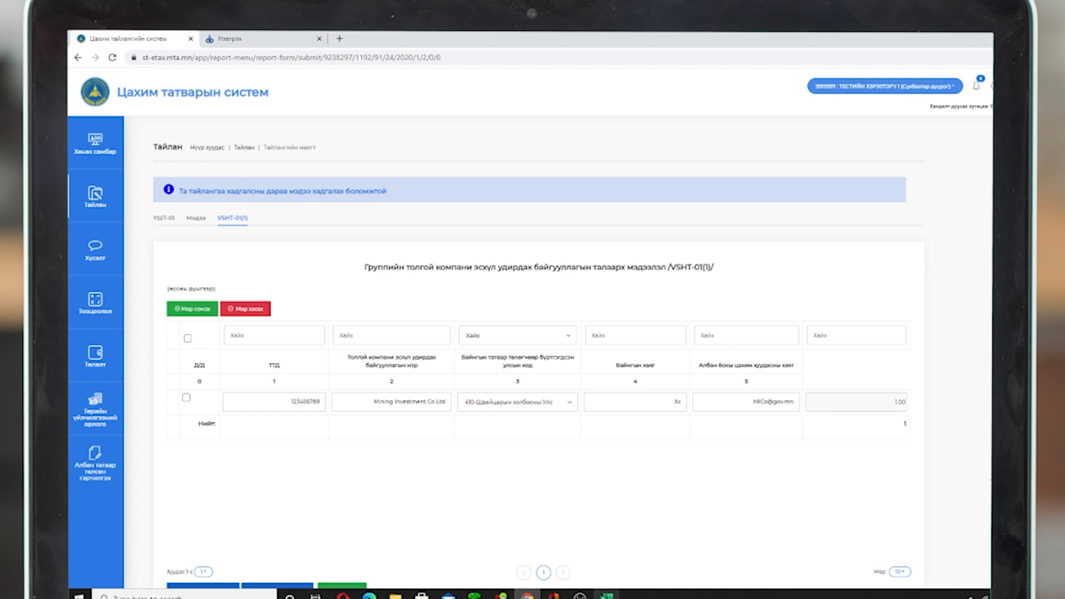
{"action": "left_click", "coordinate": [606, 596]}
{"action": "left_click", "coordinate": [681, 559]}
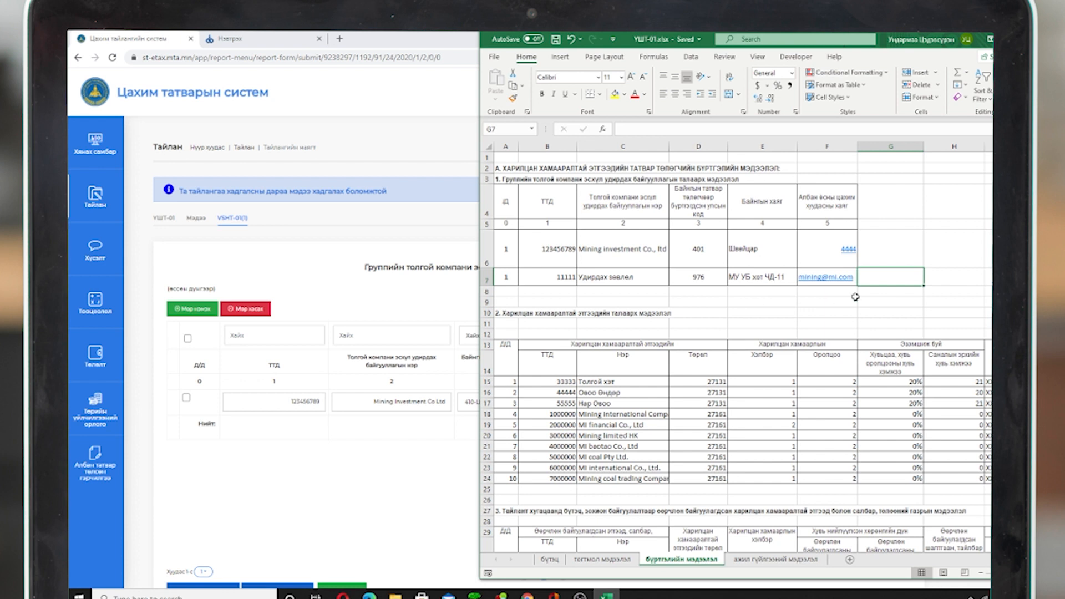
{"action": "left_click", "coordinate": [428, 473]}
Step: Add a second row to VSHT-01(1) with the taxpayer number, the name Удирдах зөвлөл and the country 976-Монгол Улс
{"action": "left_click", "coordinate": [189, 312]}
{"action": "scroll", "coordinate": [317, 373], "scroll_direction": "down", "scroll_amount": 1}
{"action": "left_click", "coordinate": [294, 374]}
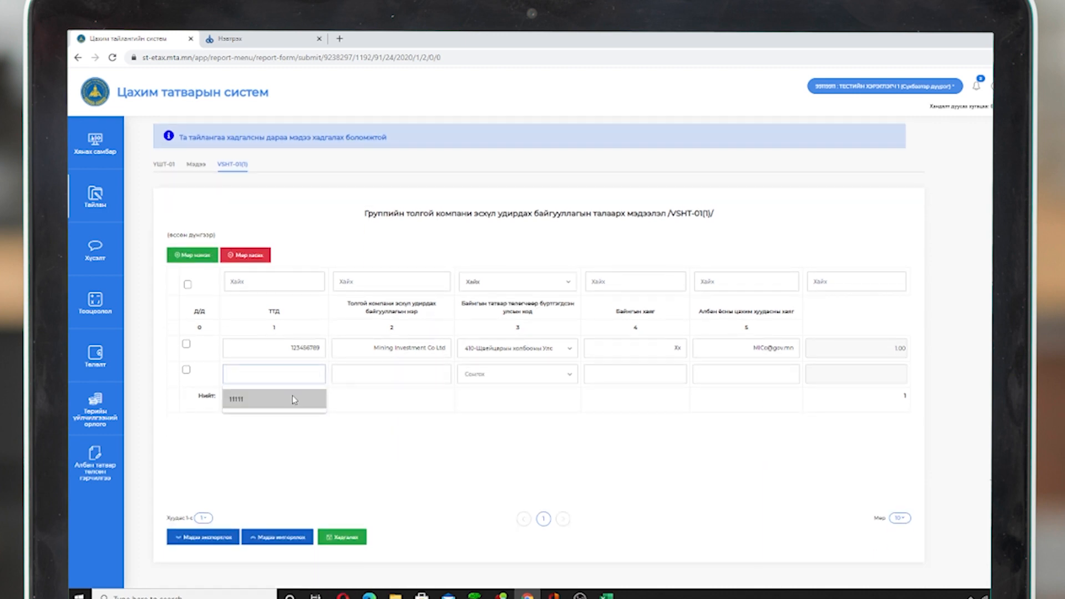
{"action": "left_click", "coordinate": [292, 399]}
{"action": "left_click", "coordinate": [395, 373]}
{"action": "left_click", "coordinate": [384, 397]}
{"action": "left_click", "coordinate": [519, 375]}
{"action": "type", "text": "976"}
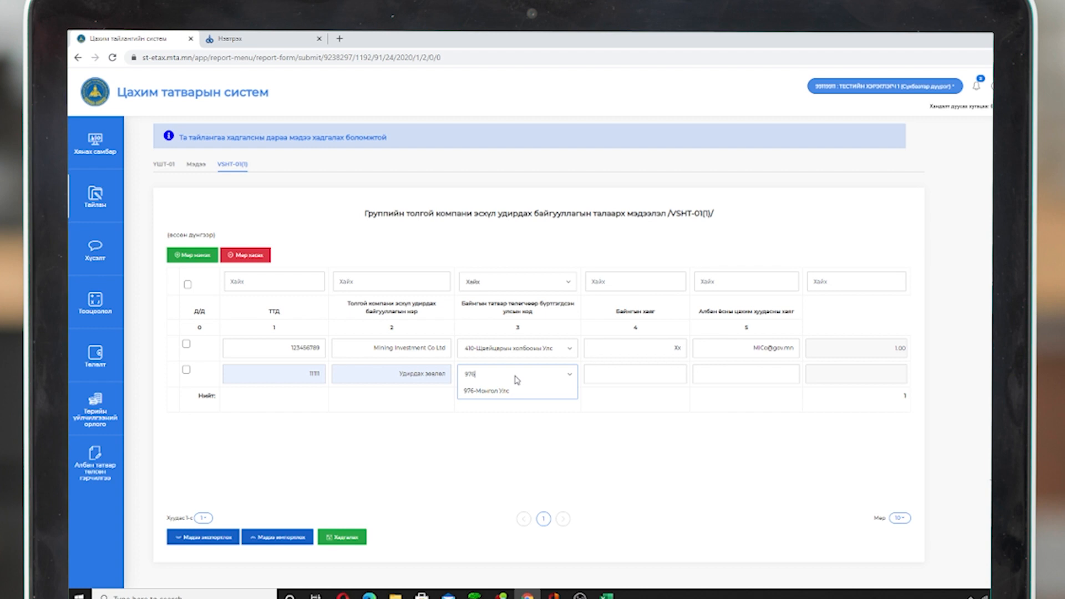
{"action": "left_click", "coordinate": [505, 391]}
Step: Fill in the permanent address and official web contact for the Удирдах зөвлөл row
{"action": "left_click", "coordinate": [622, 375]}
{"action": "left_click", "coordinate": [619, 404]}
{"action": "left_click", "coordinate": [723, 378]}
{"action": "left_click", "coordinate": [730, 405]}
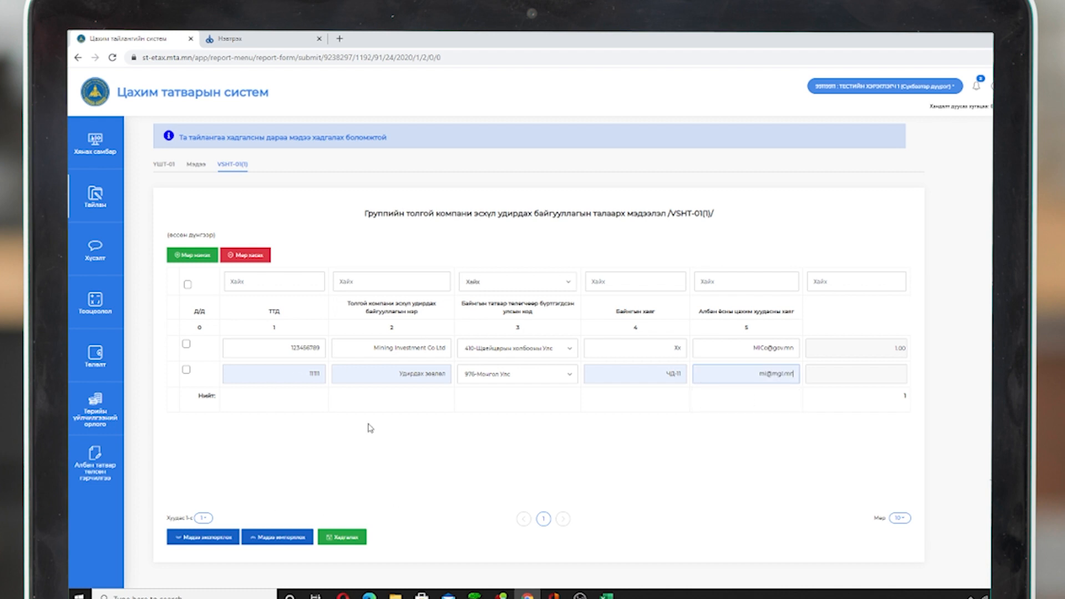
Step: Open the related-party form VSHT-01(2) and compare its rows with section 2 of the Excel registration sheet
{"action": "left_click", "coordinate": [197, 165]}
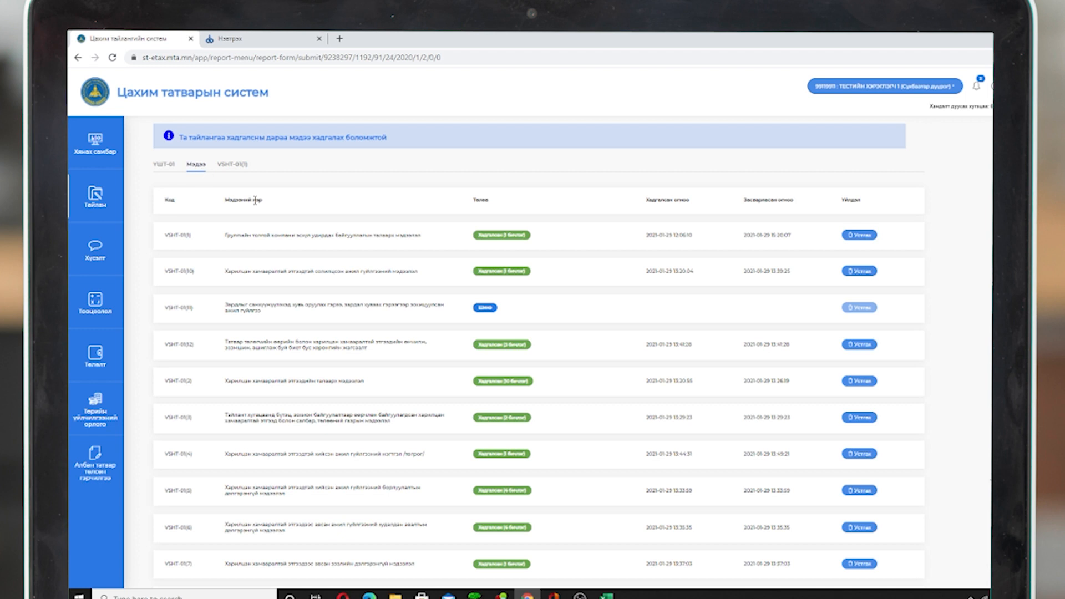
{"action": "left_click", "coordinate": [321, 388]}
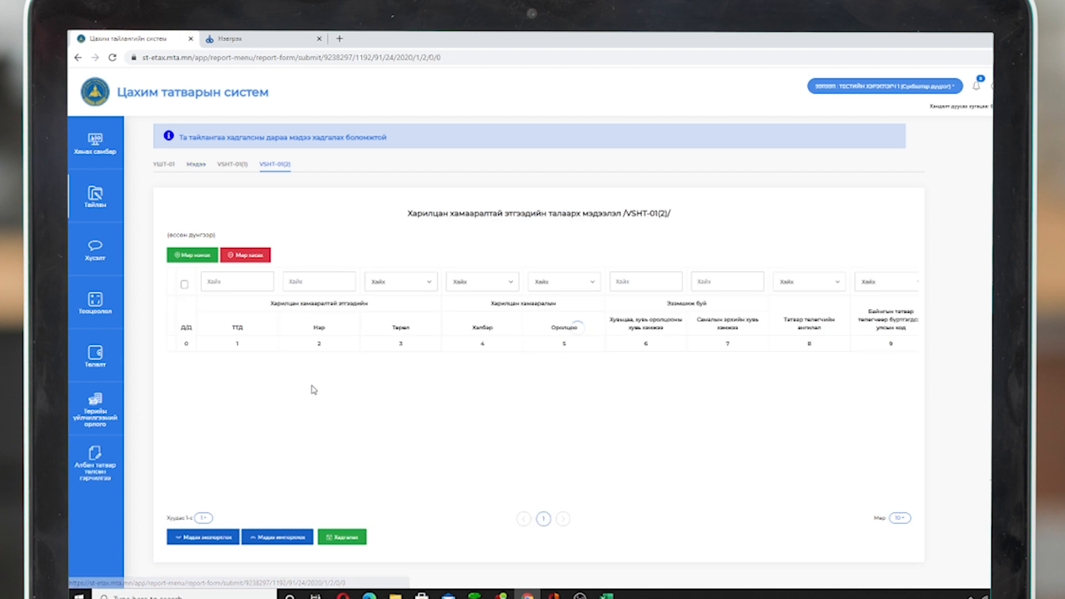
{"action": "scroll", "coordinate": [569, 327], "scroll_direction": "down", "scroll_amount": 1}
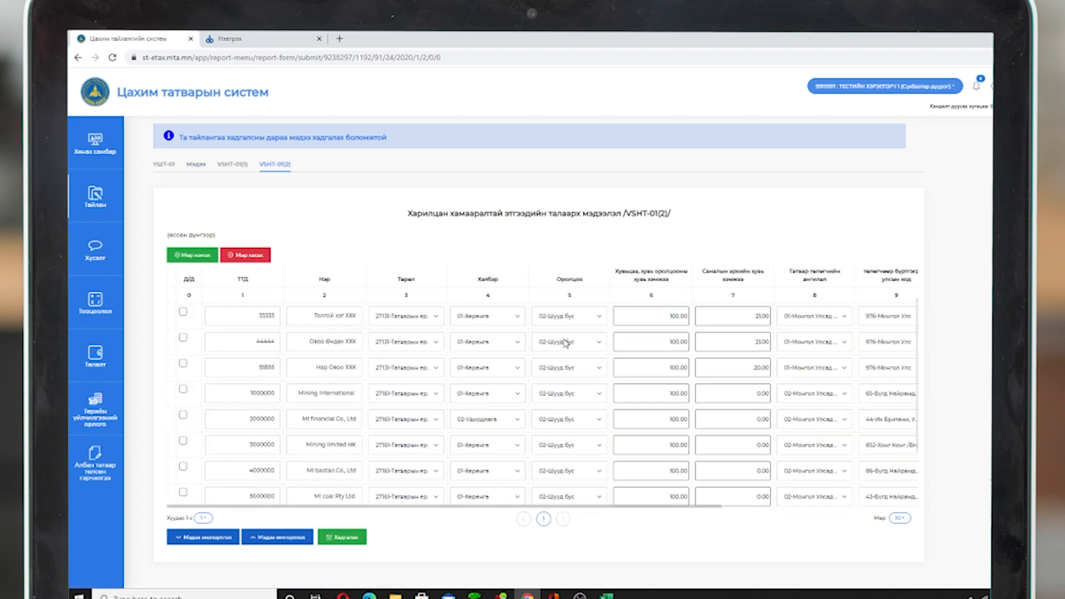
{"action": "left_click", "coordinate": [606, 595]}
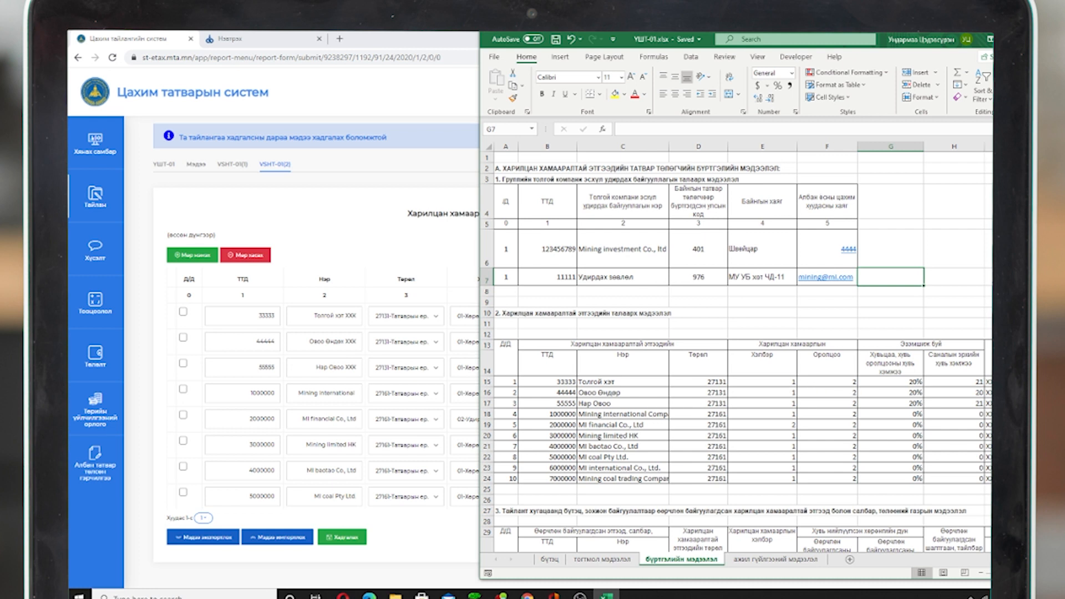
{"action": "scroll", "coordinate": [743, 347], "scroll_direction": "right", "scroll_amount": 3}
{"action": "scroll", "coordinate": [744, 346], "scroll_direction": "right", "scroll_amount": 3}
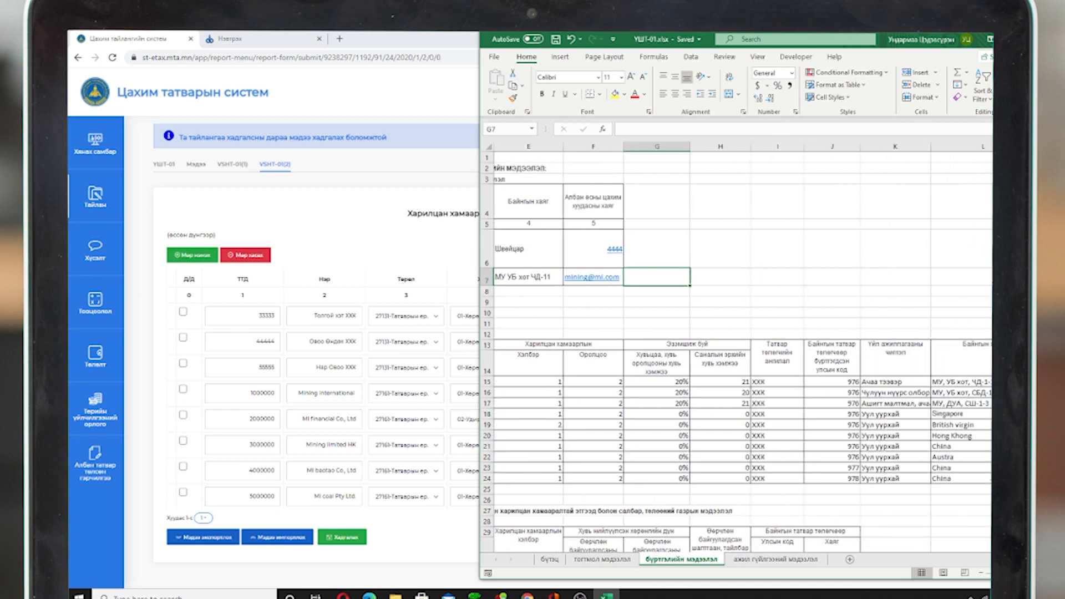
{"action": "scroll", "coordinate": [744, 347], "scroll_direction": "left", "scroll_amount": 6}
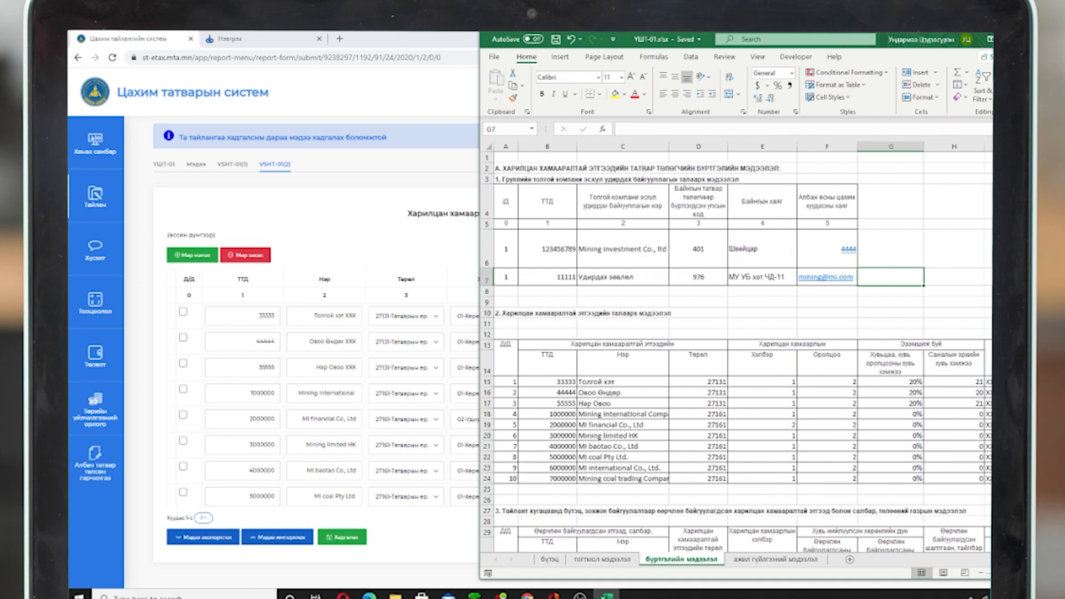
{"action": "left_click", "coordinate": [435, 277]}
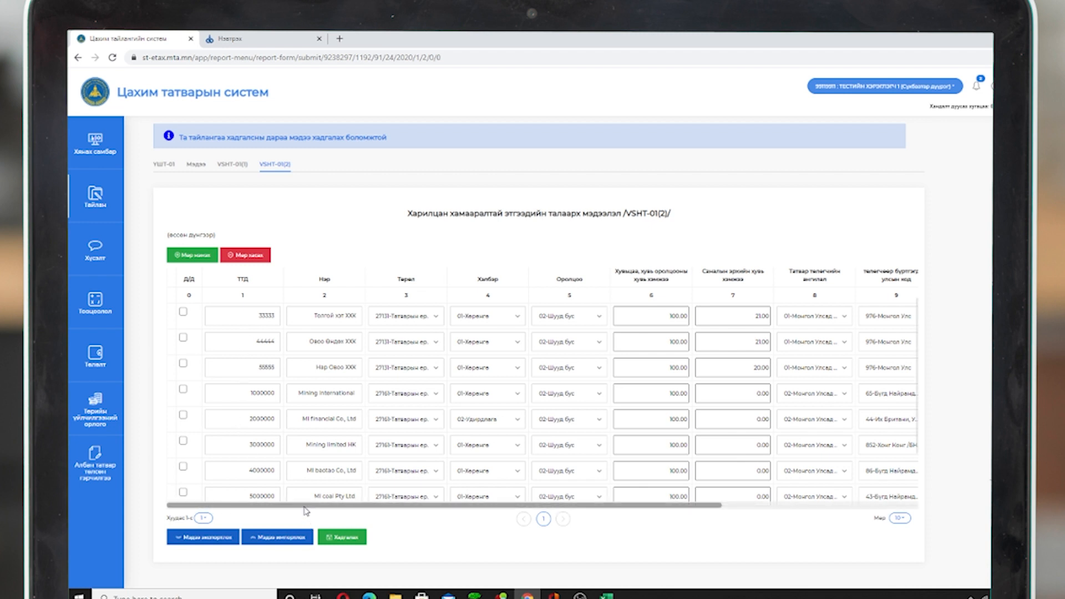
Step: Examine the available relationship form (Хэлбэр) and party type (Төрөл) options in the first two related-party rows, keeping their values
{"action": "mouse_move", "coordinate": [305, 511]}
{"action": "left_mouse_down"}
{"action": "mouse_move", "coordinate": [362, 505]}
{"action": "mouse_move", "coordinate": [290, 507]}
{"action": "left_mouse_up"}
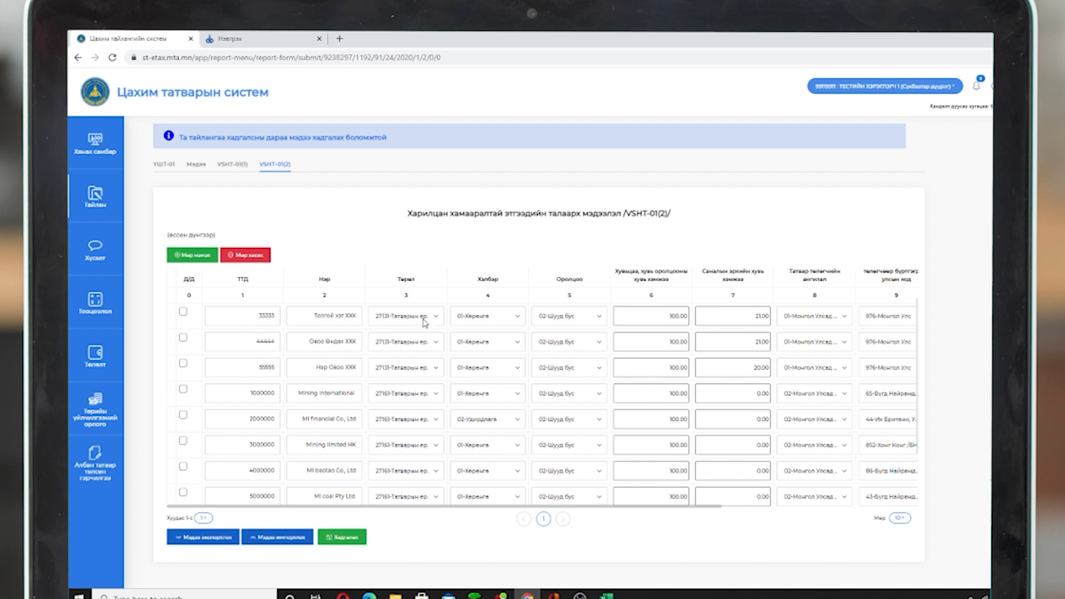
{"action": "left_click", "coordinate": [522, 320]}
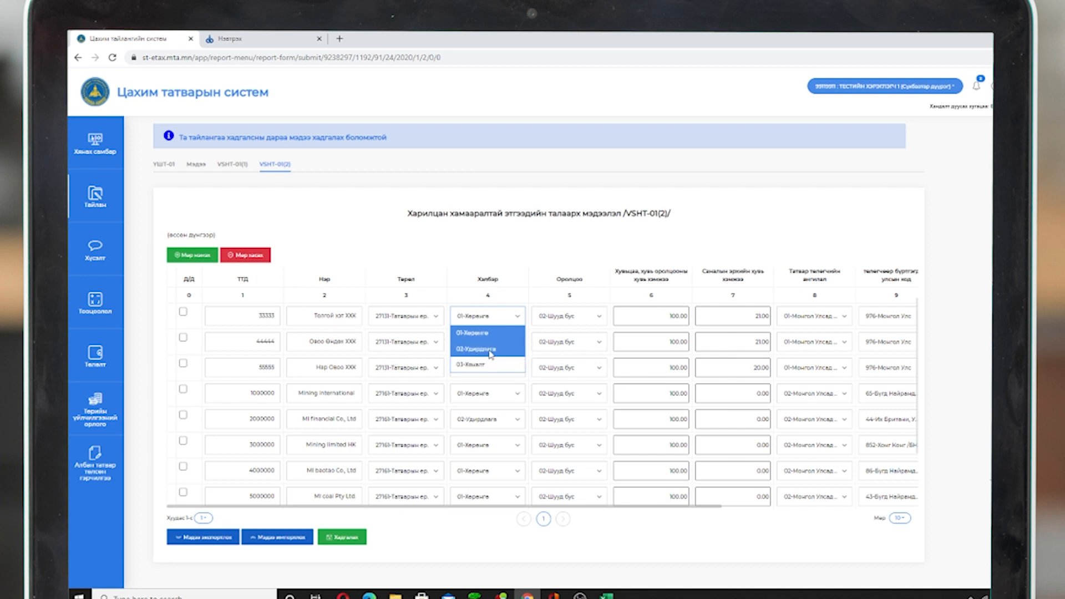
{"action": "left_click", "coordinate": [436, 342]}
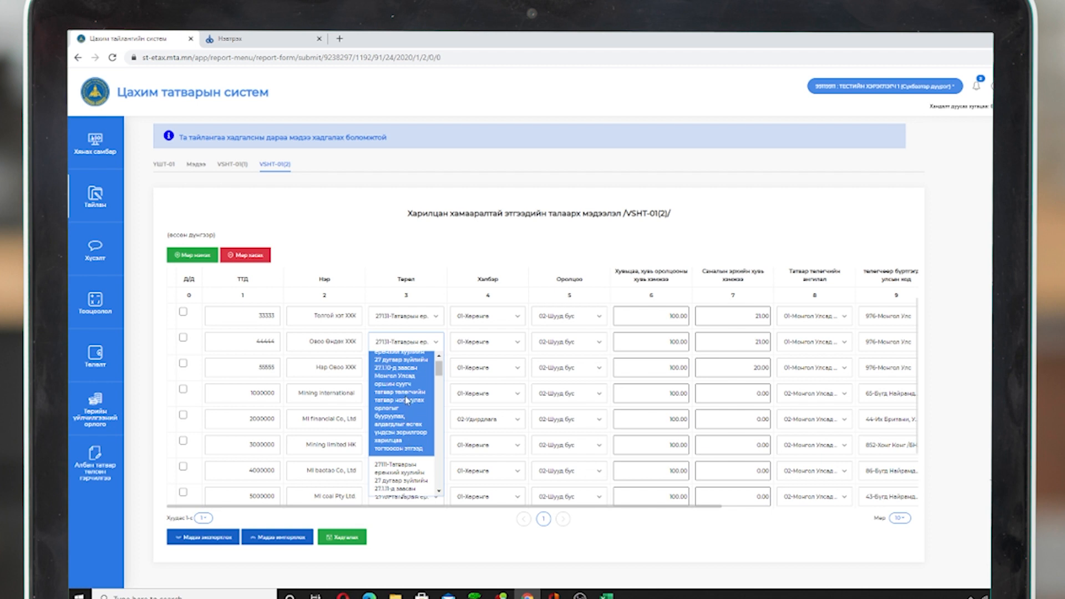
{"action": "left_click", "coordinate": [427, 535]}
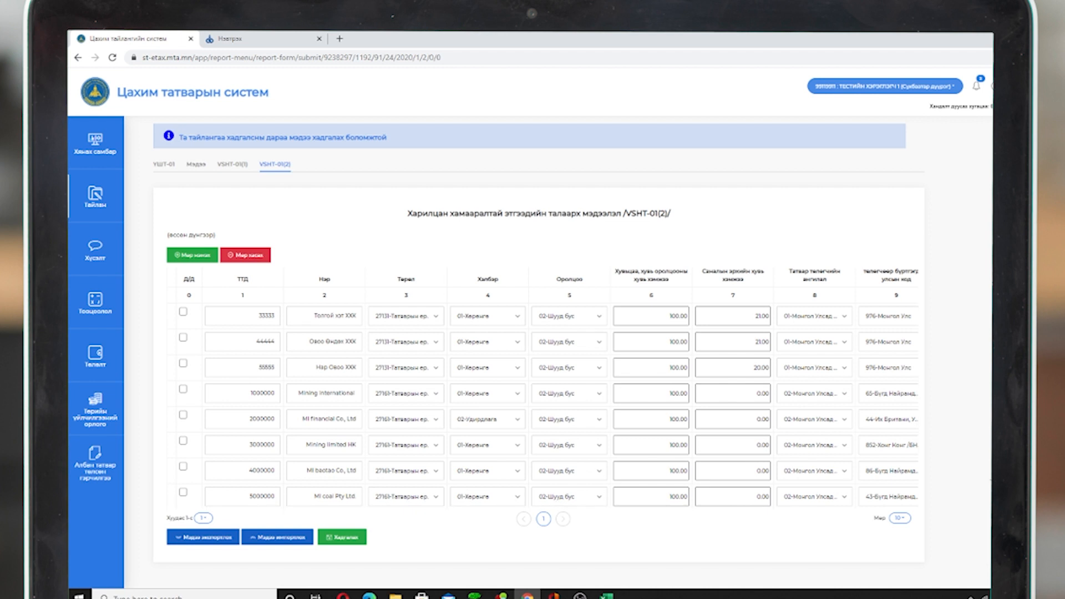
Step: Recheck the related-party table in the Excel workbook and save form VSHT-01(2)
{"action": "left_click", "coordinate": [606, 596]}
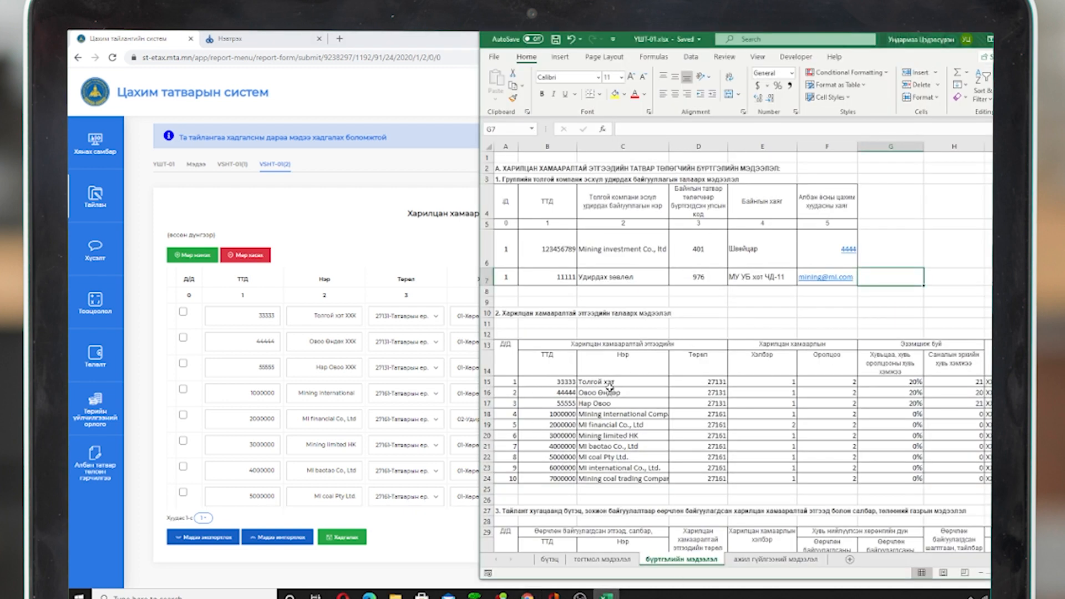
{"action": "scroll", "coordinate": [738, 355], "scroll_direction": "right", "scroll_amount": 2}
{"action": "scroll", "coordinate": [738, 355], "scroll_direction": "left", "scroll_amount": 2}
{"action": "left_click", "coordinate": [420, 547]}
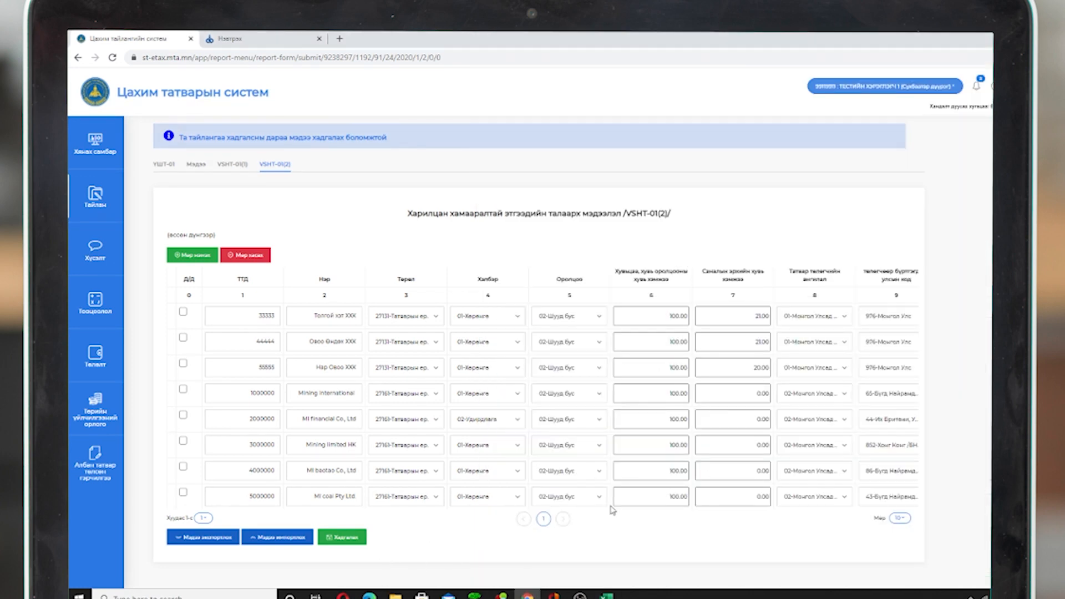
{"action": "left_click", "coordinate": [342, 537]}
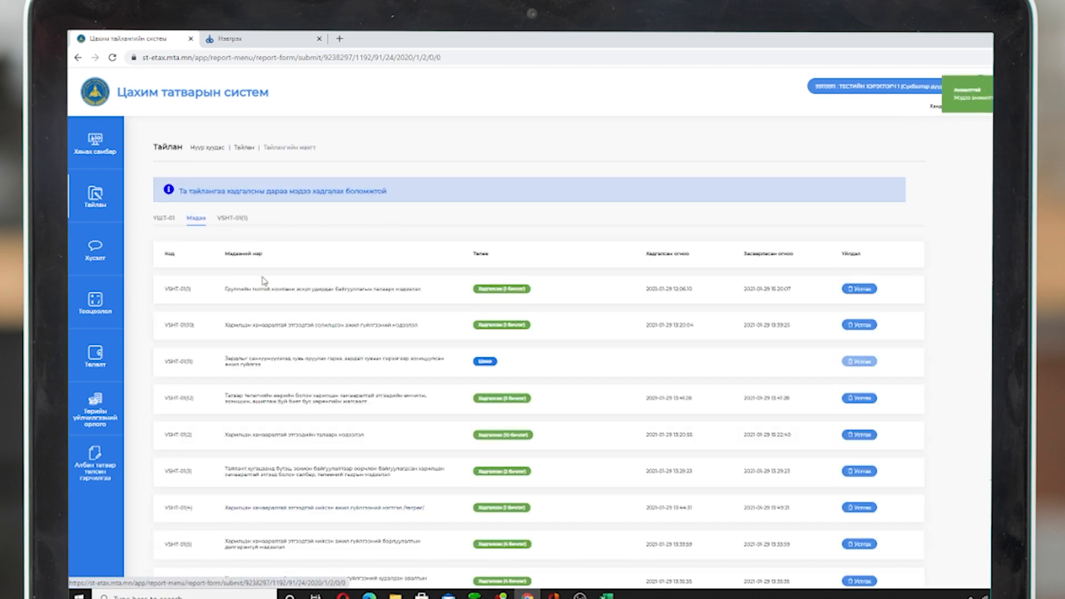
Step: Save form VSHT-01(3) on reorganised related parties and branches, and return to the main УШТ-01 report form
{"action": "left_click", "coordinate": [278, 479]}
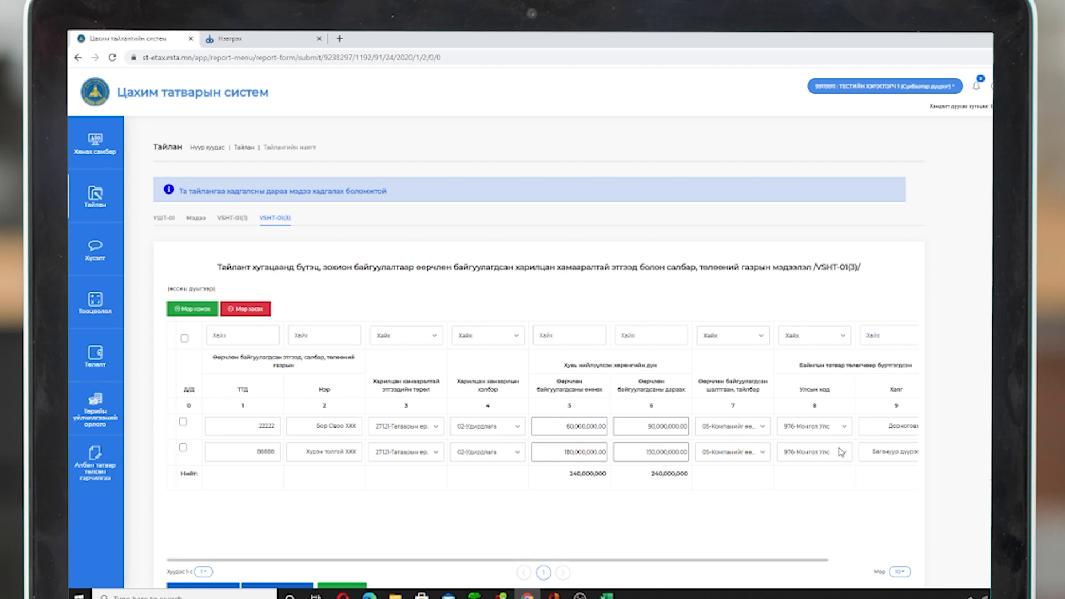
{"action": "scroll", "coordinate": [223, 492], "scroll_direction": "down", "scroll_amount": 1}
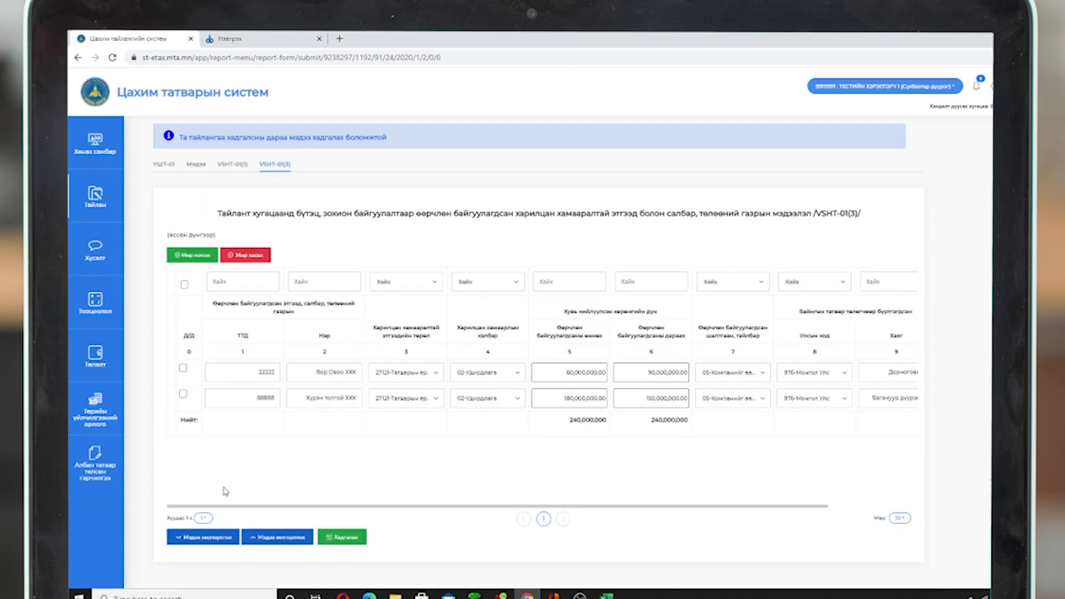
{"action": "left_click", "coordinate": [345, 538]}
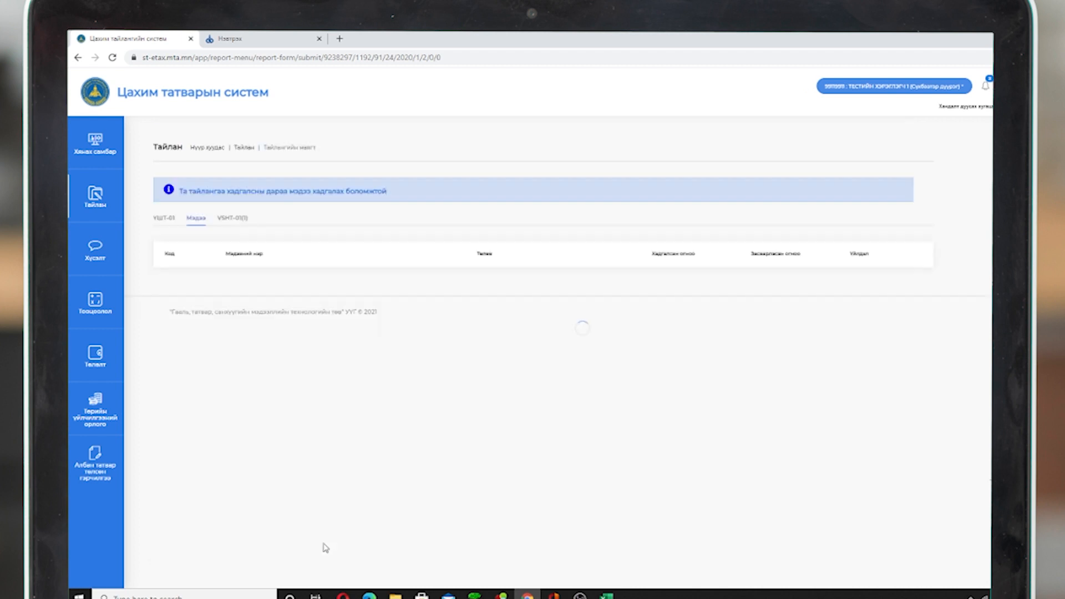
{"action": "left_click", "coordinate": [159, 218]}
{"action": "scroll", "coordinate": [297, 311], "scroll_direction": "down", "scroll_amount": 1}
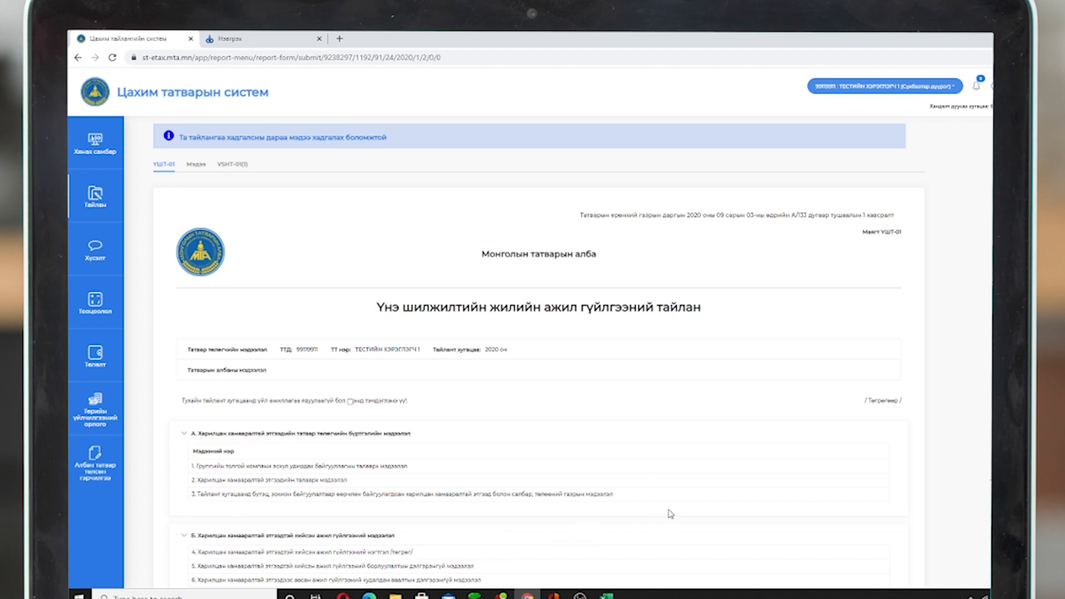
Step: Look over the section A and B lists of report УШТ-01 and open the transaction sheet (ажил гүйлгээний мэдээлэл) in the Excel workbook
{"action": "scroll", "coordinate": [388, 511], "scroll_direction": "down", "scroll_amount": 3}
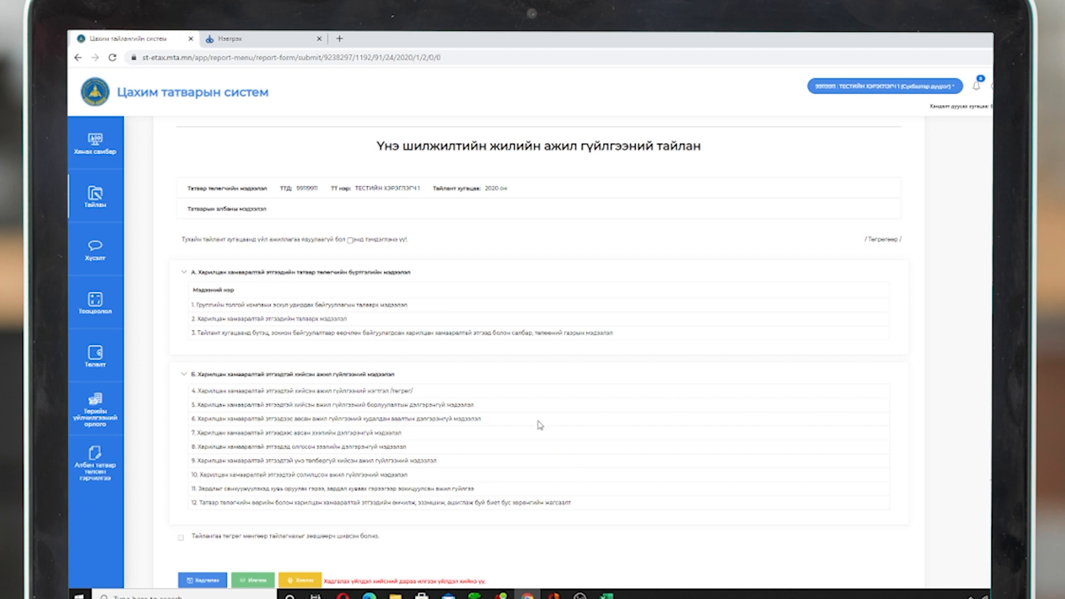
{"action": "scroll", "coordinate": [172, 374], "scroll_direction": "up", "scroll_amount": 2}
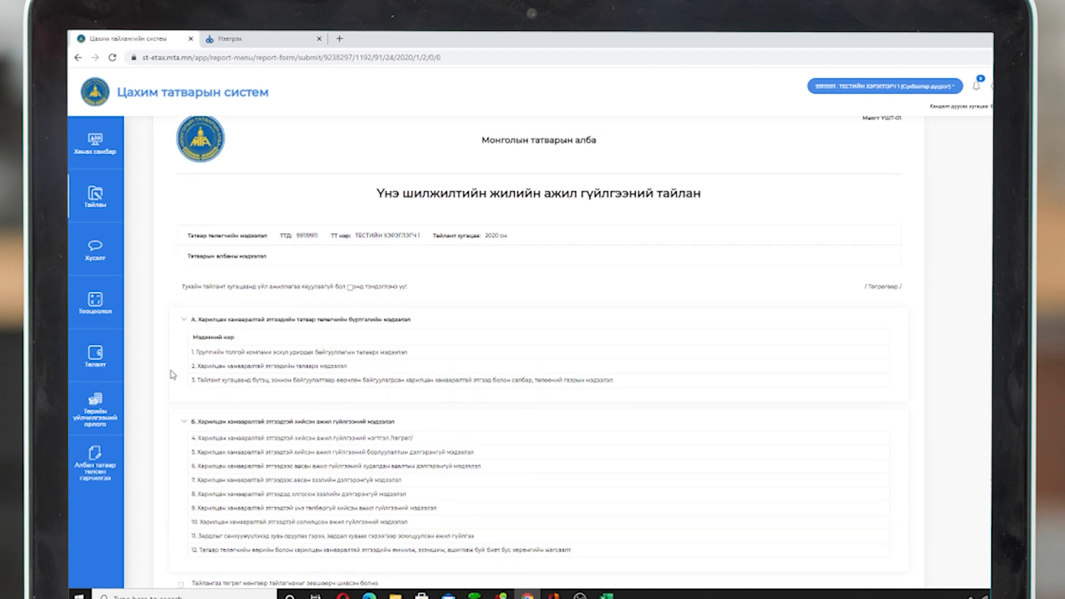
{"action": "scroll", "coordinate": [172, 375], "scroll_direction": "up", "scroll_amount": 1}
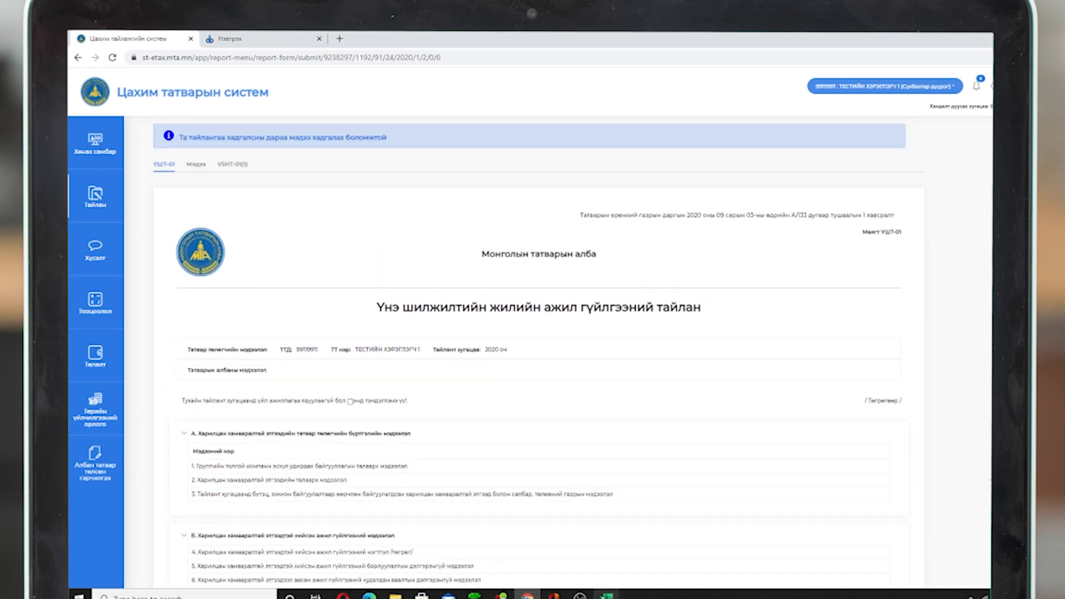
{"action": "left_click", "coordinate": [607, 596]}
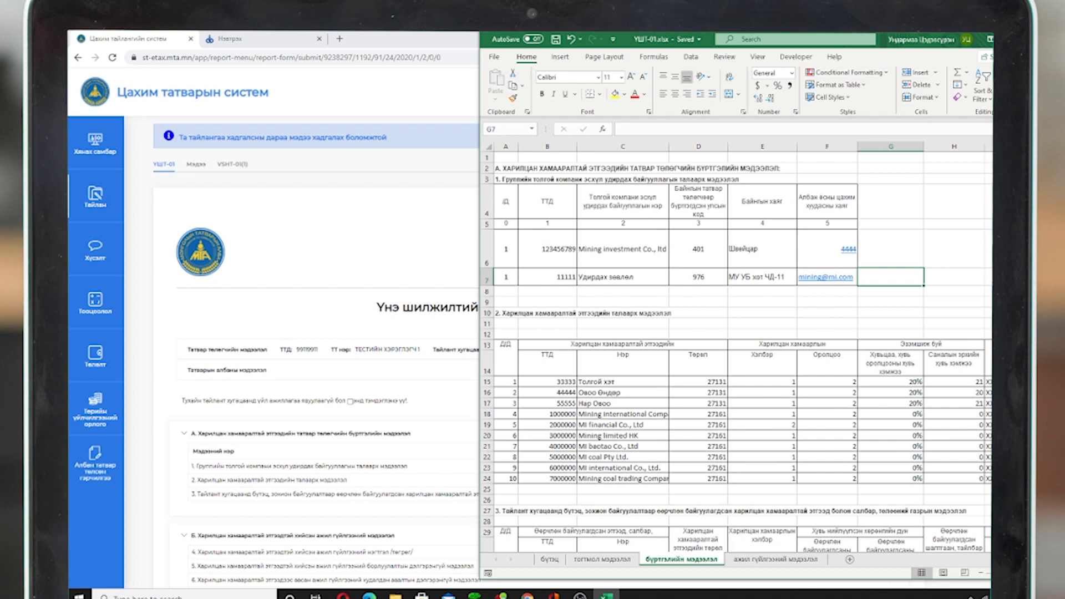
{"action": "key", "text": "super+Up"}
{"action": "scroll", "coordinate": [414, 481], "scroll_direction": "down", "scroll_amount": 3}
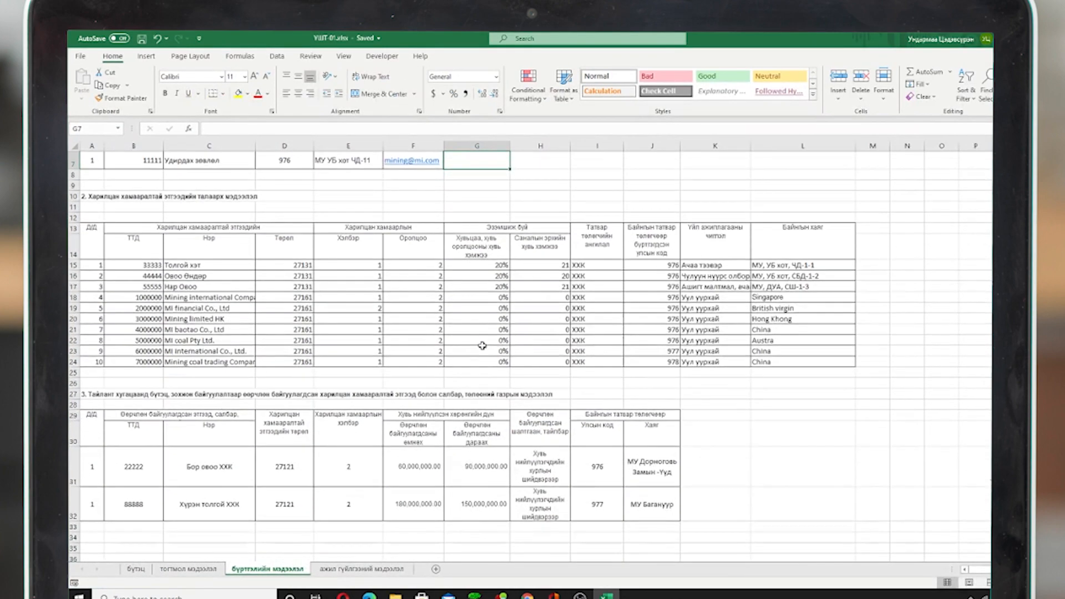
{"action": "left_click", "coordinate": [362, 568]}
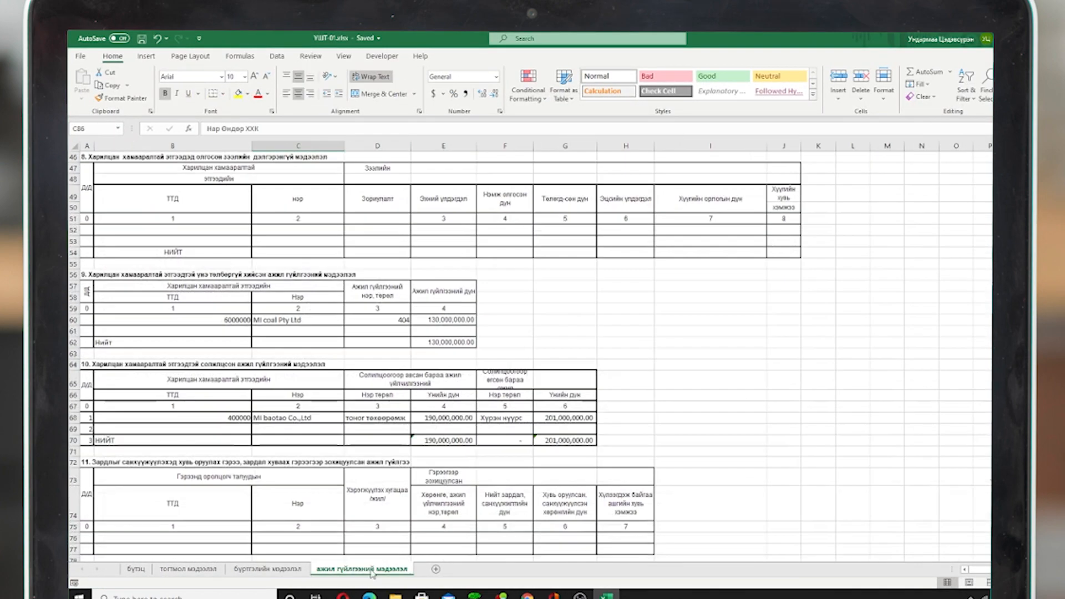
Step: Examine the related-party transaction tables 4 to 12 on the workbook's transaction sheet
{"action": "scroll", "coordinate": [344, 332], "scroll_direction": "up", "scroll_amount": 15}
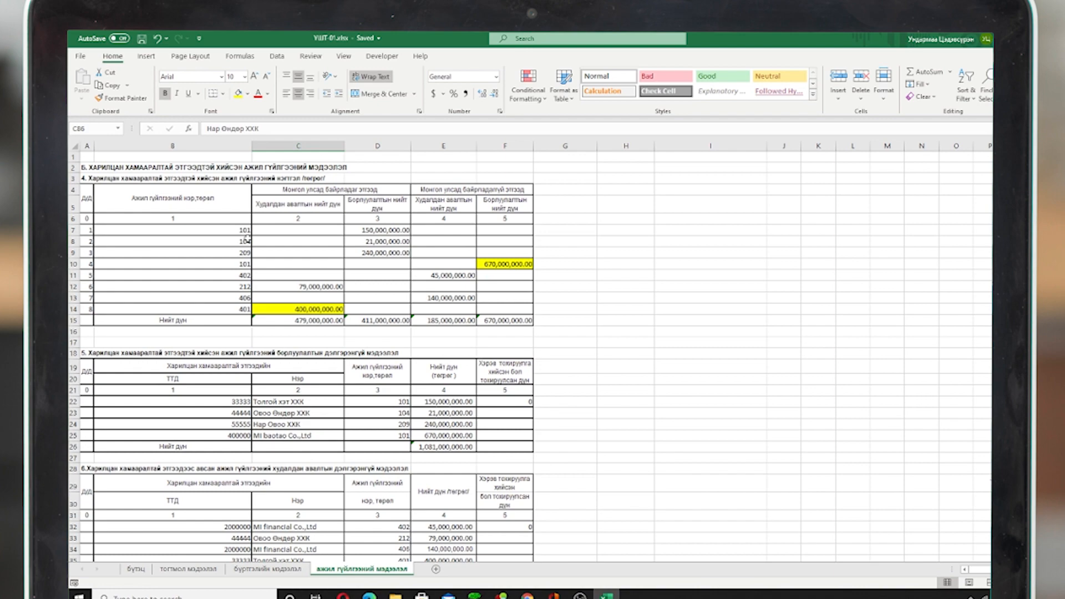
{"action": "scroll", "coordinate": [406, 407], "scroll_direction": "down", "scroll_amount": 5}
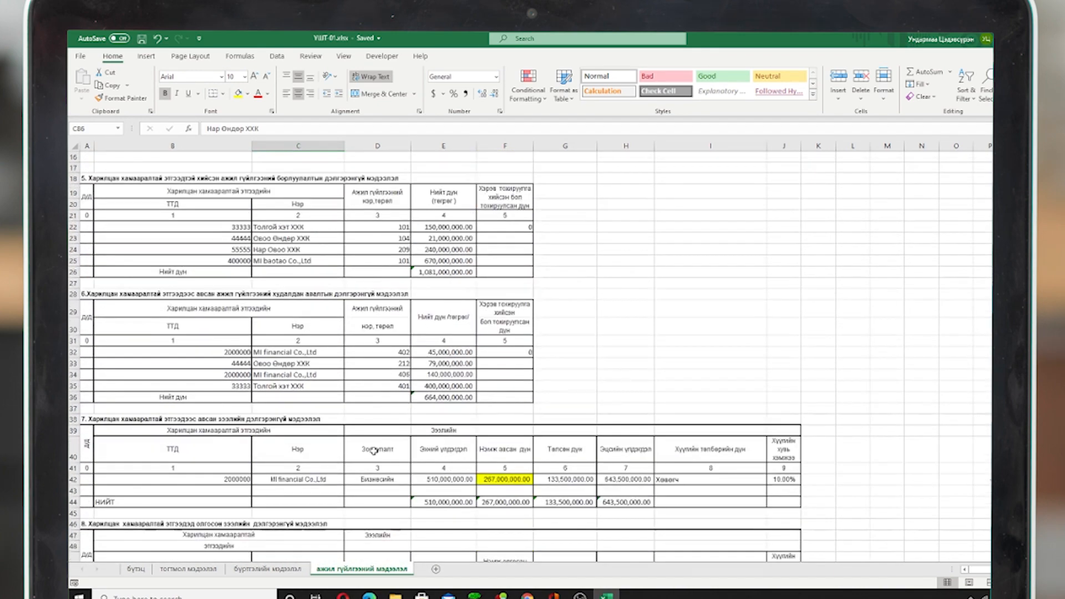
{"action": "scroll", "coordinate": [373, 451], "scroll_direction": "down", "scroll_amount": 7}
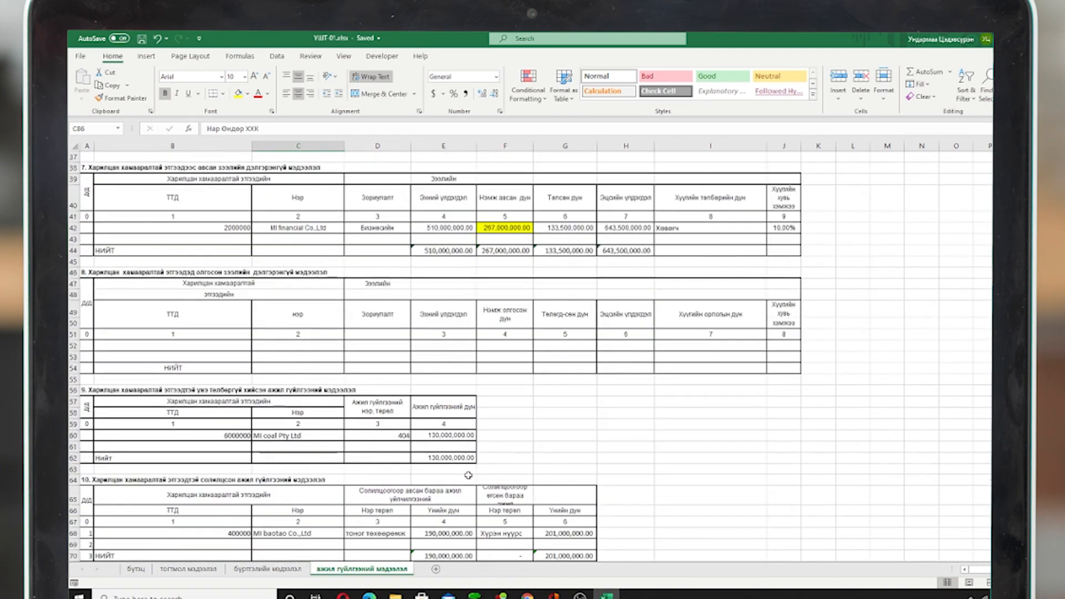
{"action": "scroll", "coordinate": [469, 475], "scroll_direction": "down", "scroll_amount": 2}
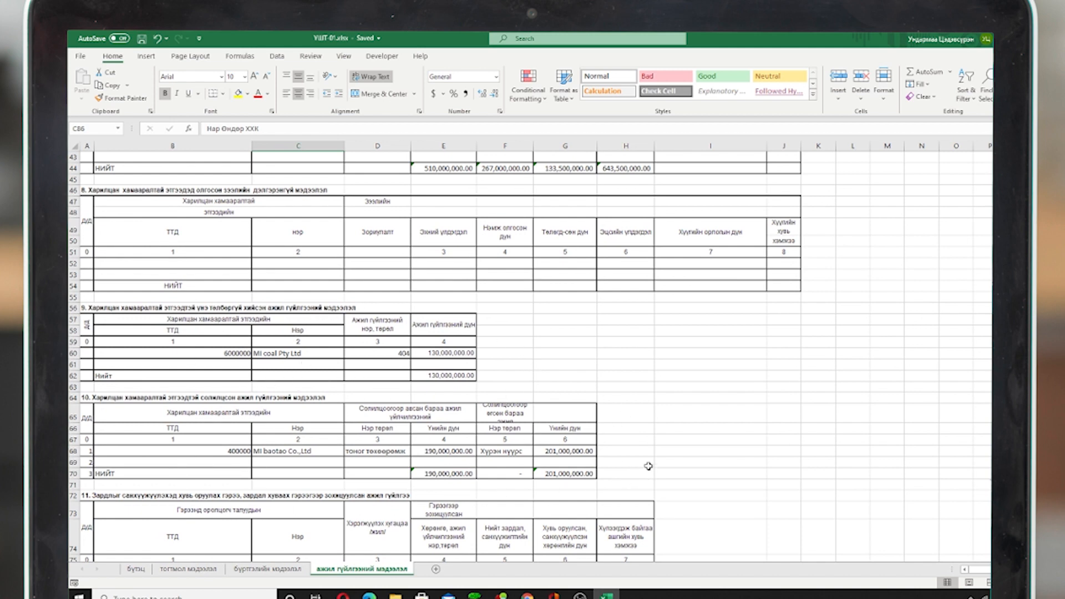
{"action": "scroll", "coordinate": [648, 466], "scroll_direction": "down", "scroll_amount": 5}
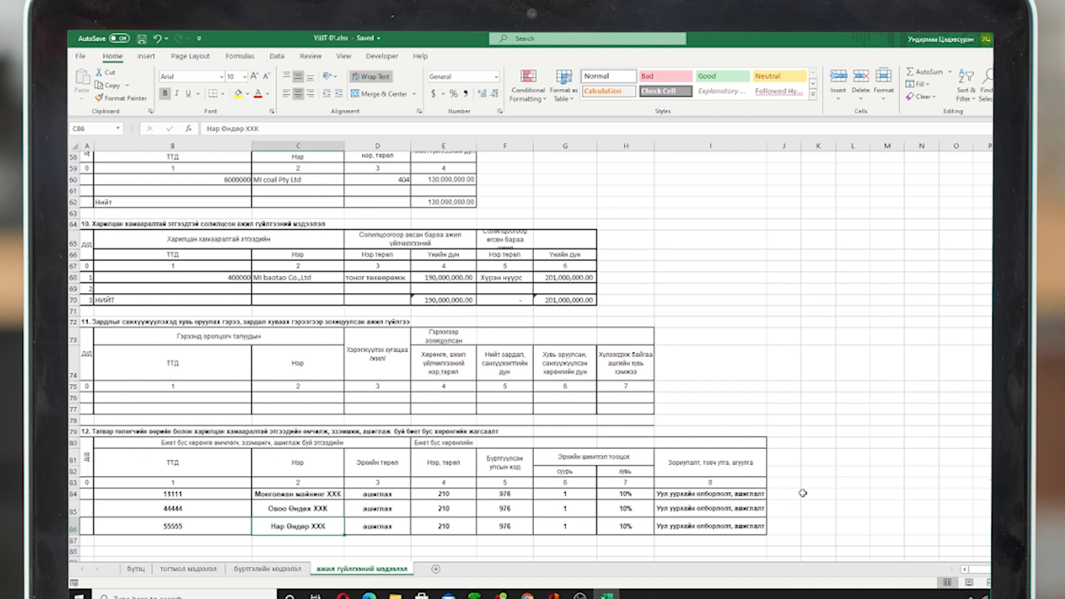
{"action": "scroll", "coordinate": [575, 469], "scroll_direction": "up", "scroll_amount": 10}
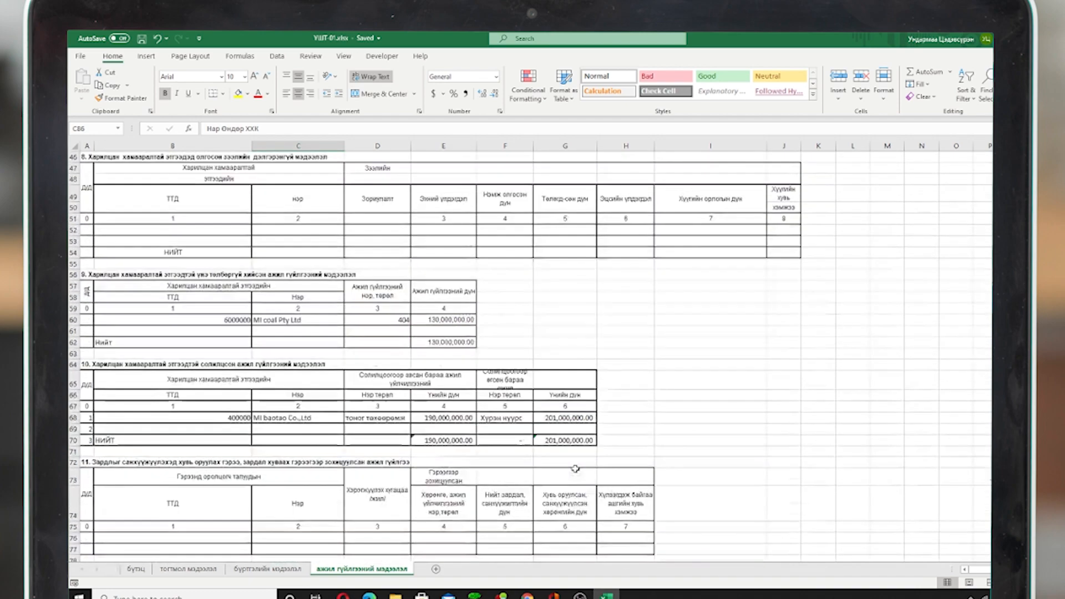
{"action": "scroll", "coordinate": [575, 469], "scroll_direction": "up", "scroll_amount": 5}
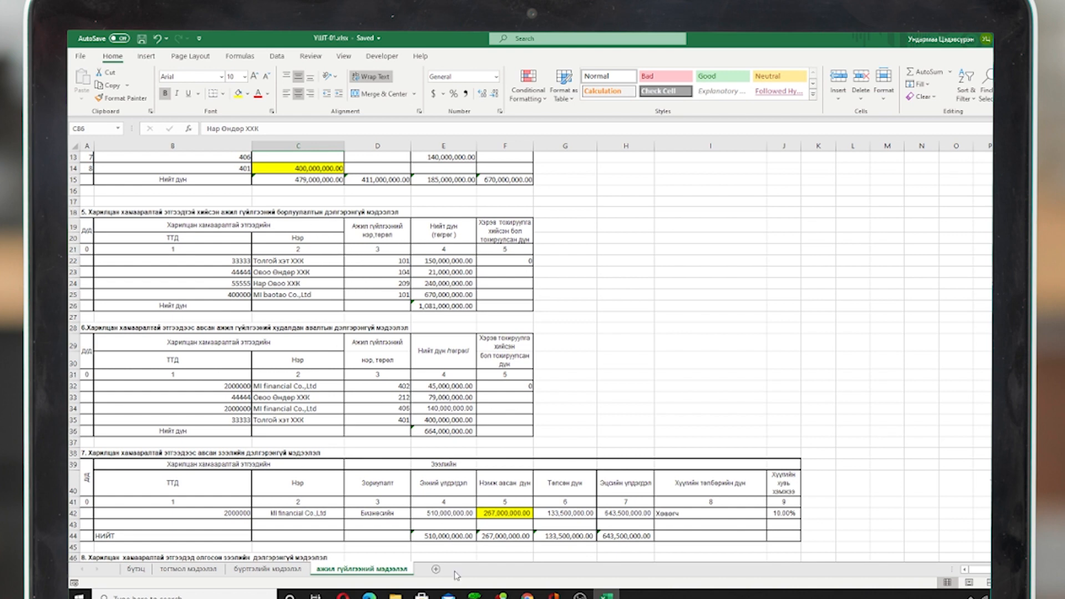
Step: Open the sales detail form VSHT-01(5) in the tax system, keep transaction type 0101 in the first row, and save the form
{"action": "left_click", "coordinate": [527, 597]}
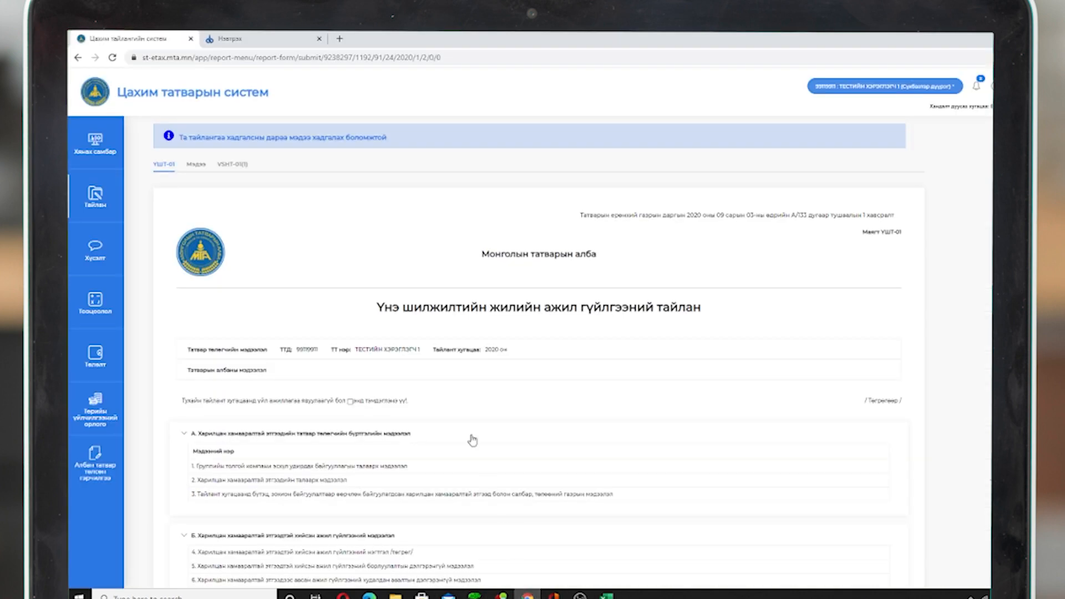
{"action": "left_click", "coordinate": [197, 165]}
{"action": "scroll", "coordinate": [261, 240], "scroll_direction": "down", "scroll_amount": 1}
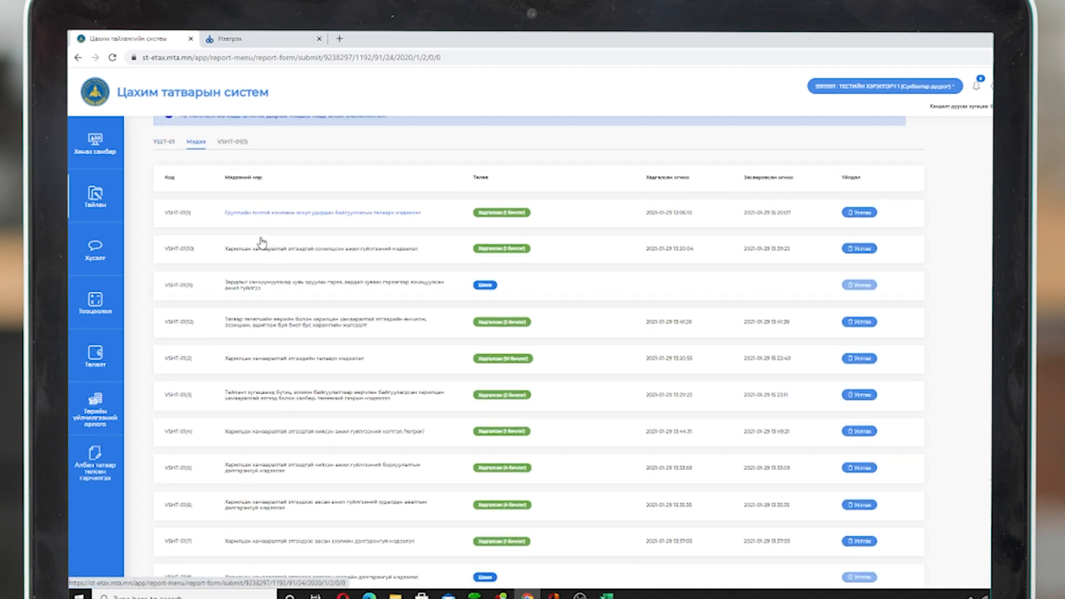
{"action": "left_click", "coordinate": [262, 444]}
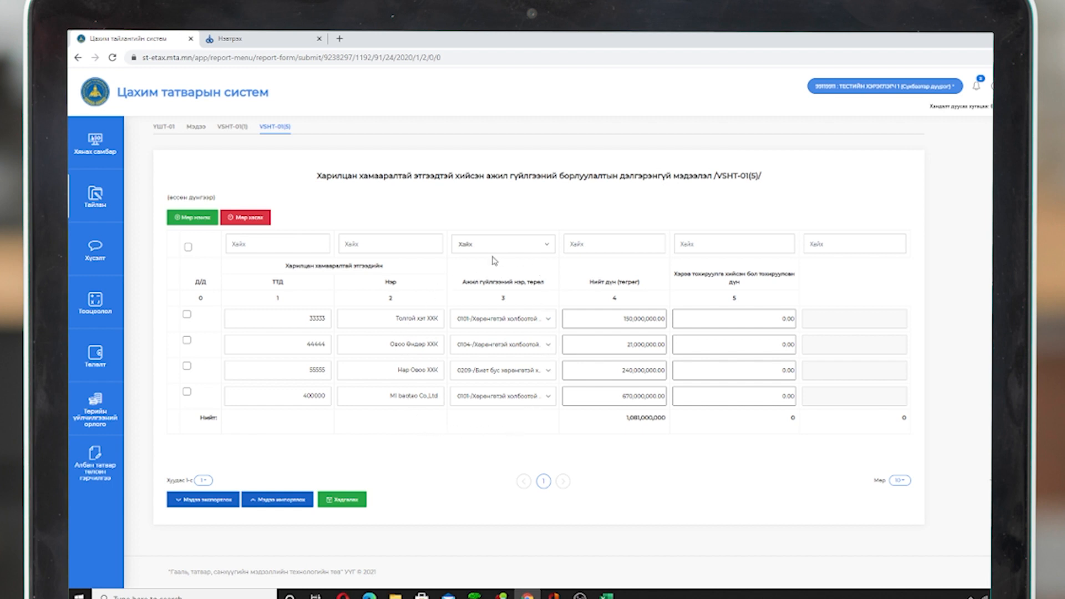
{"action": "left_click", "coordinate": [550, 320]}
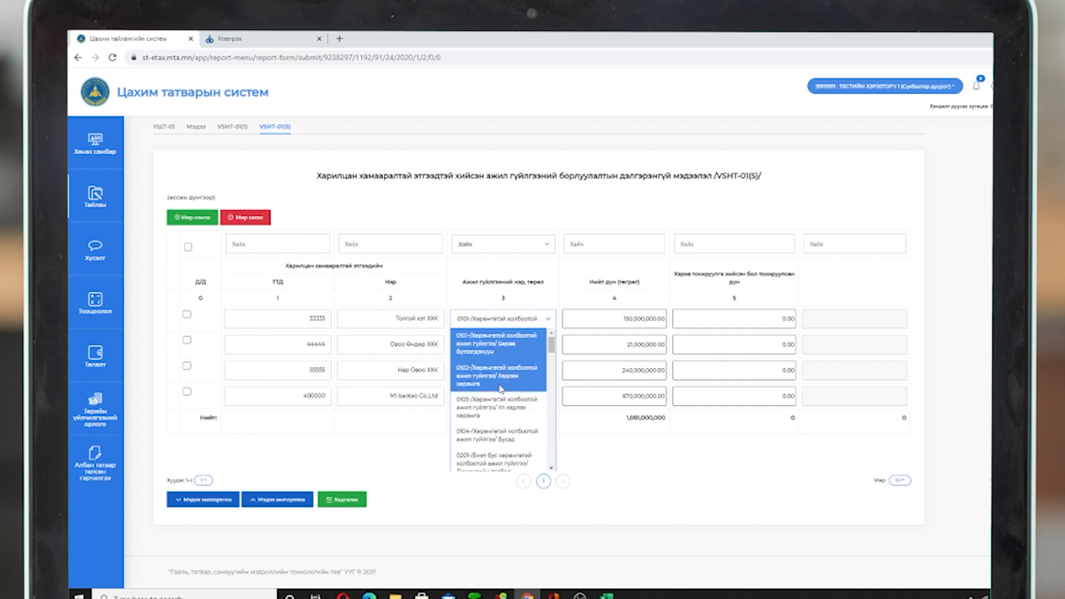
{"action": "left_click", "coordinate": [503, 343]}
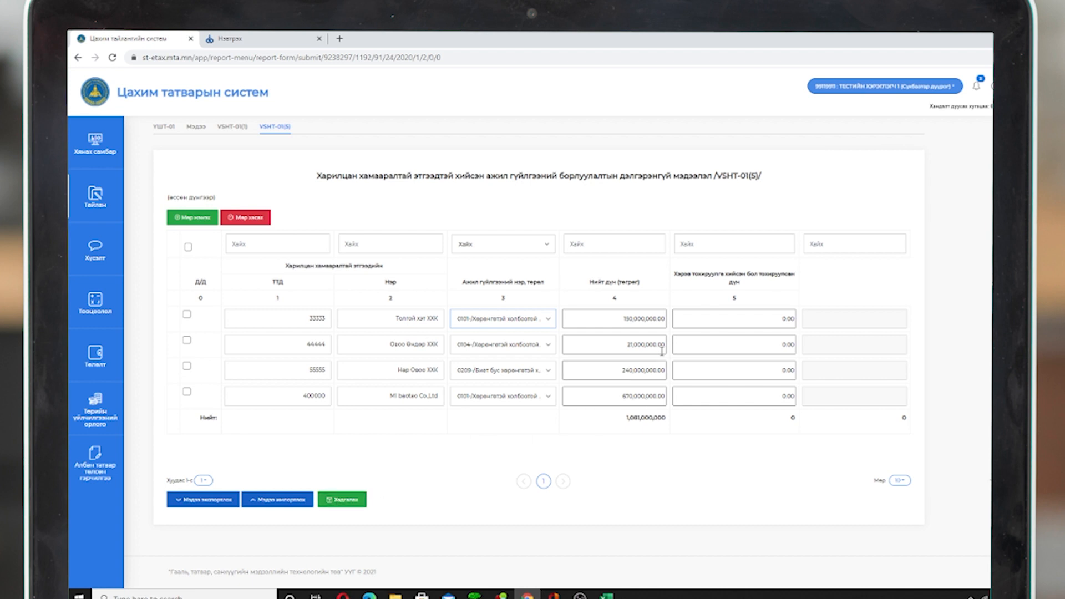
{"action": "left_click", "coordinate": [344, 502]}
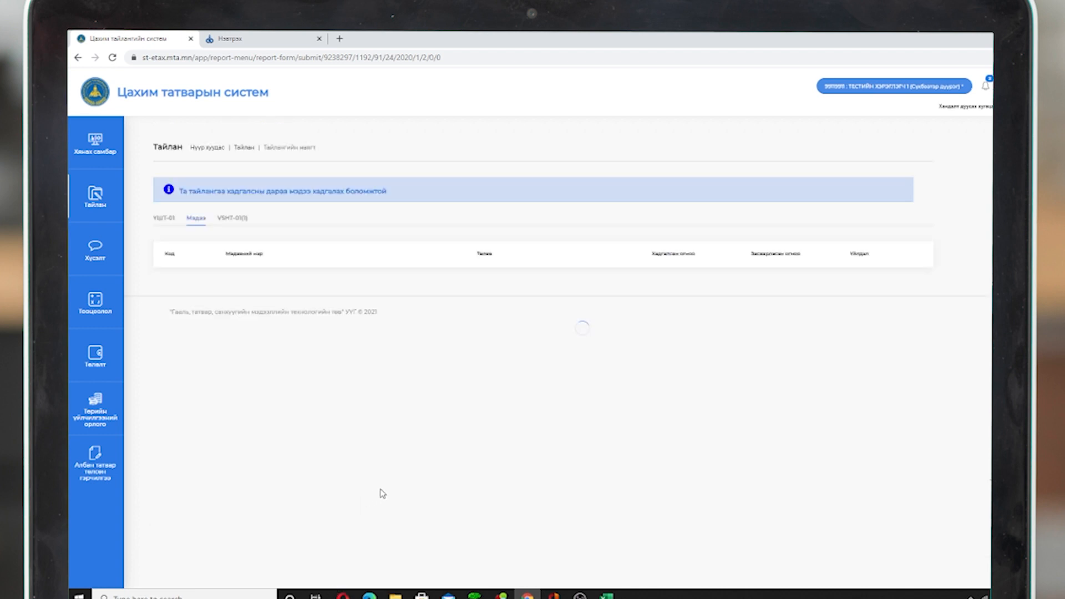
Step: Open the purchase detail form VSHT-01(6) and compare its rows with table 6 of the Excel transaction sheet
{"action": "scroll", "coordinate": [387, 452], "scroll_direction": "down", "scroll_amount": 1}
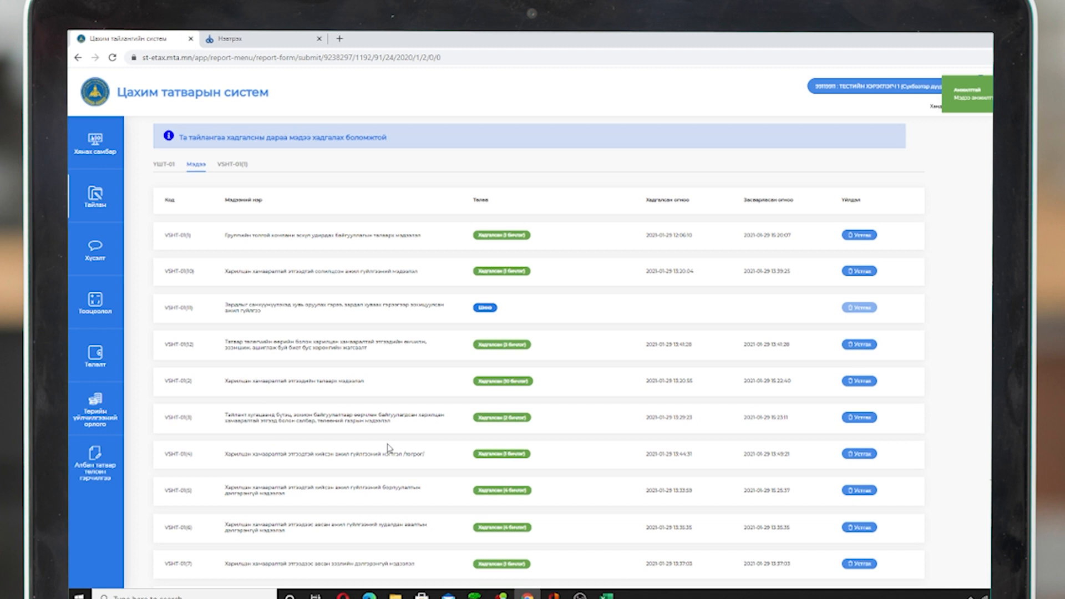
{"action": "scroll", "coordinate": [390, 448], "scroll_direction": "down", "scroll_amount": 1}
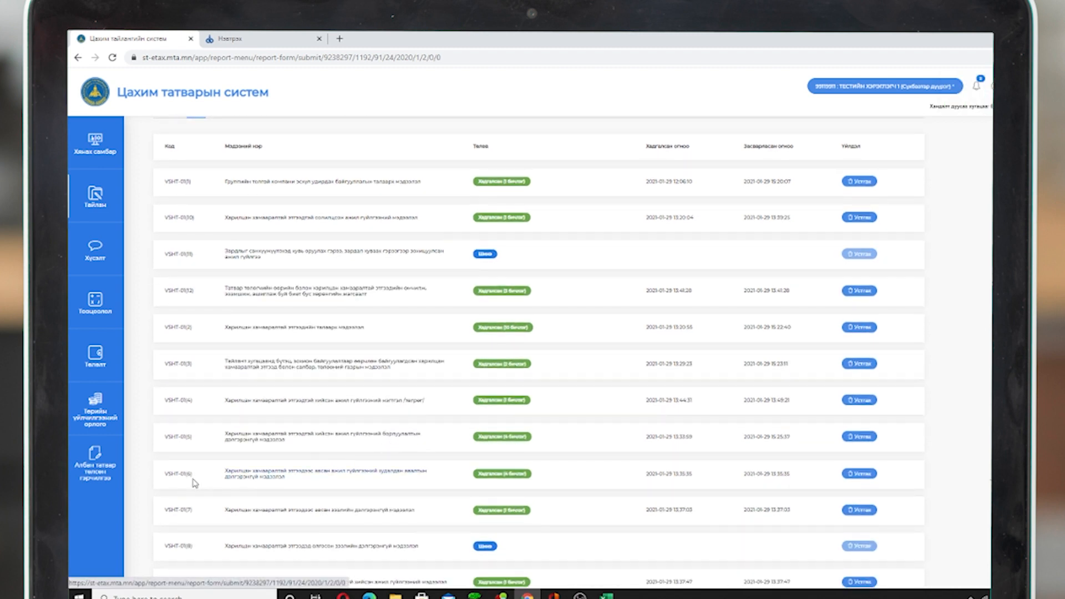
{"action": "left_click", "coordinate": [264, 476]}
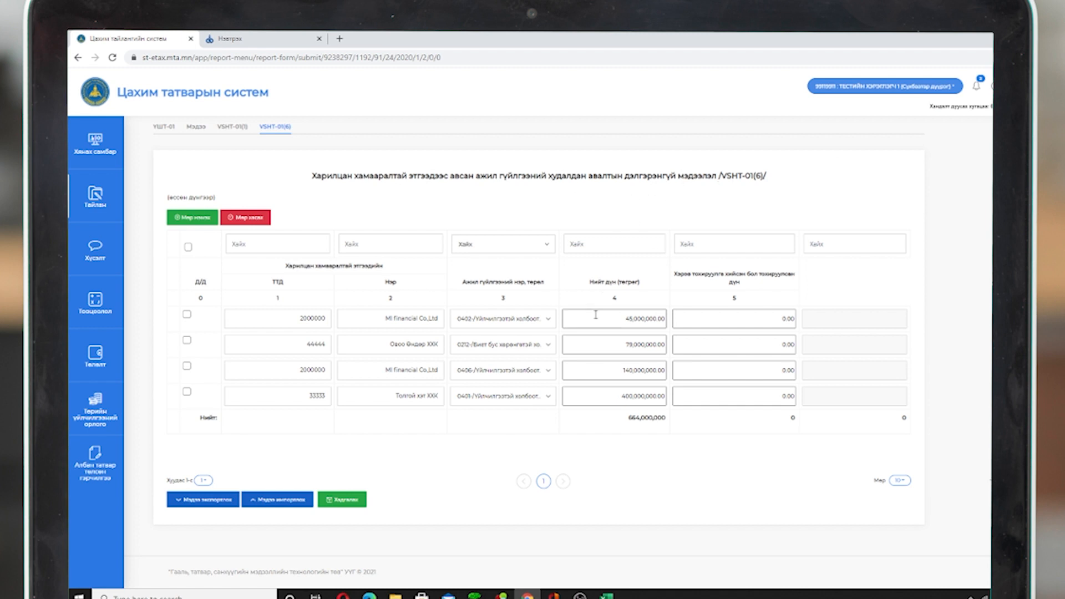
{"action": "left_click", "coordinate": [606, 595]}
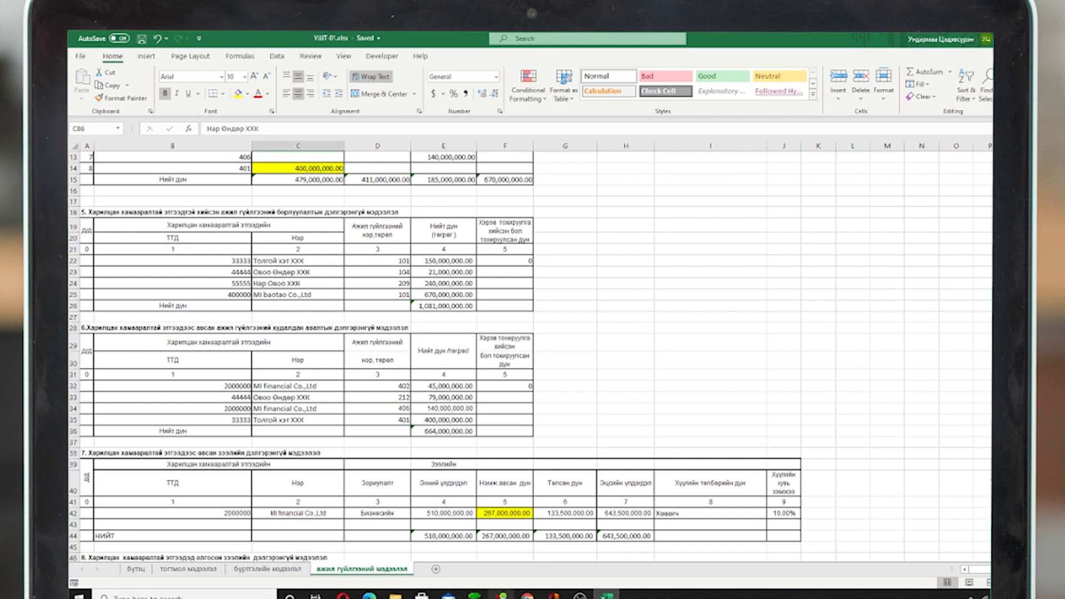
{"action": "mouse_move", "coordinate": [527, 596]}
{"action": "left_click", "coordinate": [527, 547]}
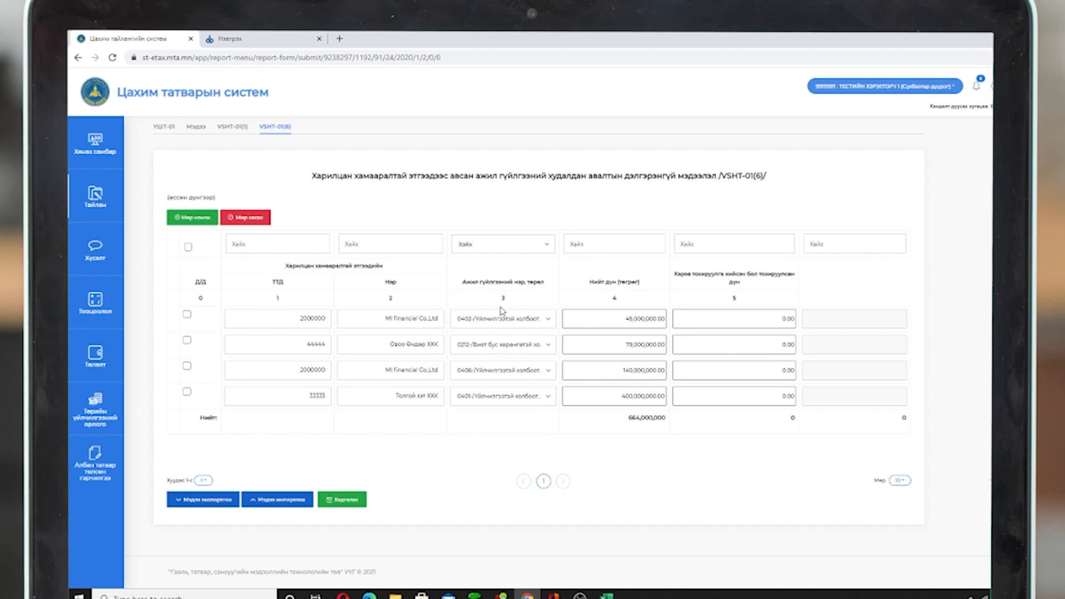
Step: Check the transaction type options in the first purchase row, keeping 0402, and save form VSHT-01(6)
{"action": "left_click", "coordinate": [550, 320]}
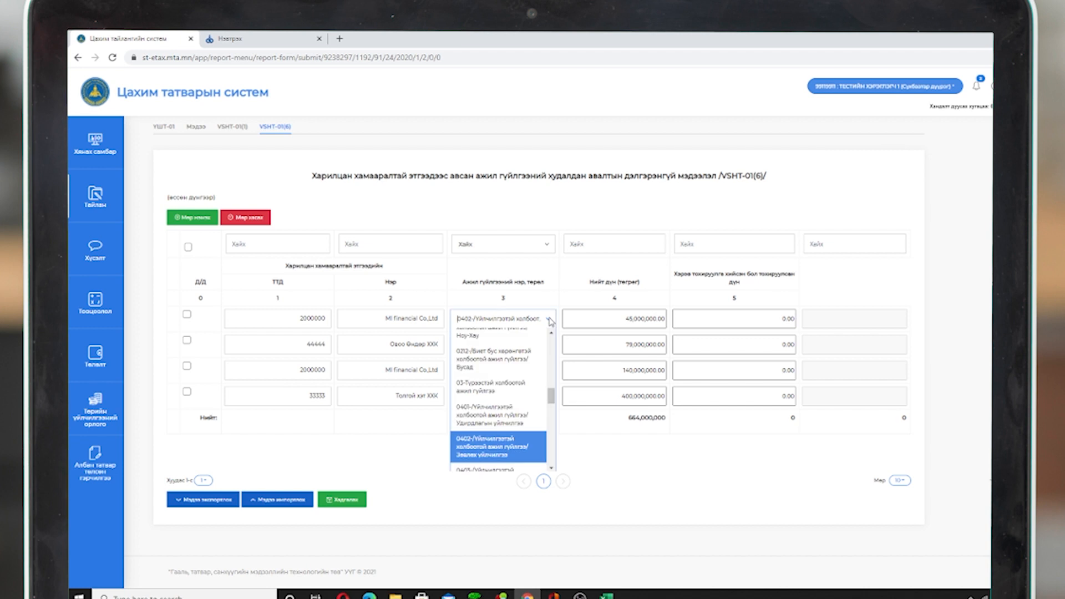
{"action": "left_click", "coordinate": [549, 320]}
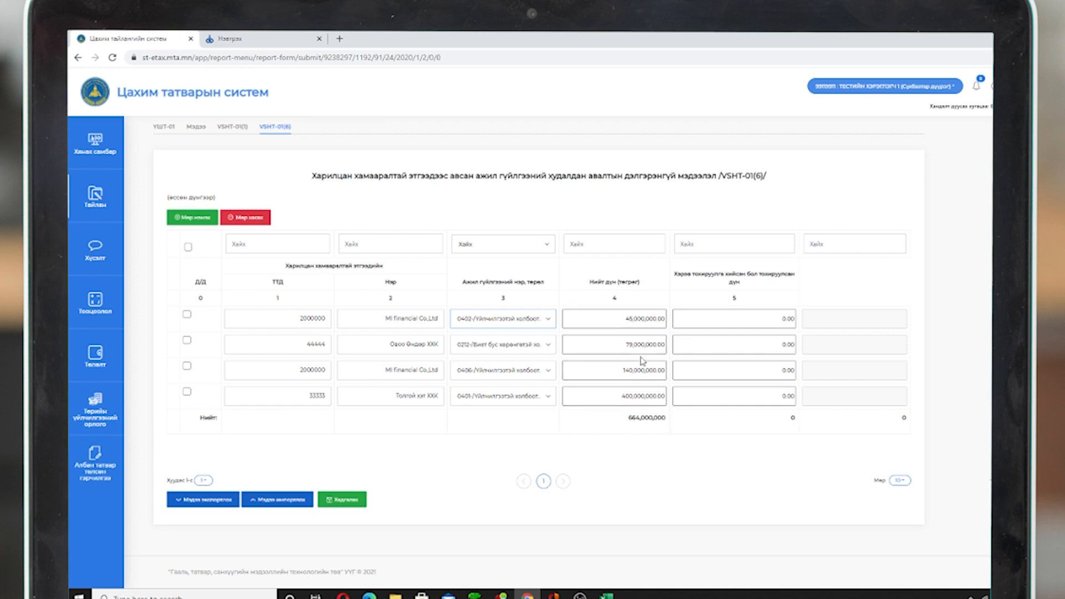
{"action": "left_click", "coordinate": [340, 506]}
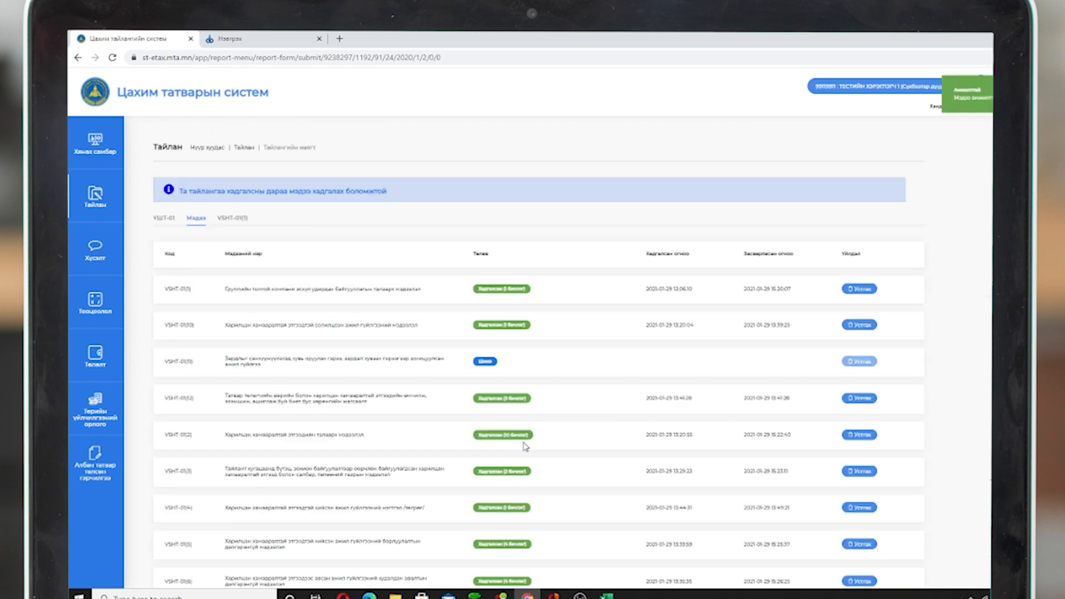
Step: Open the related-party transaction summary form VSHT-01(4) and add four blank rows to its table
{"action": "scroll", "coordinate": [320, 484], "scroll_direction": "down", "scroll_amount": 2}
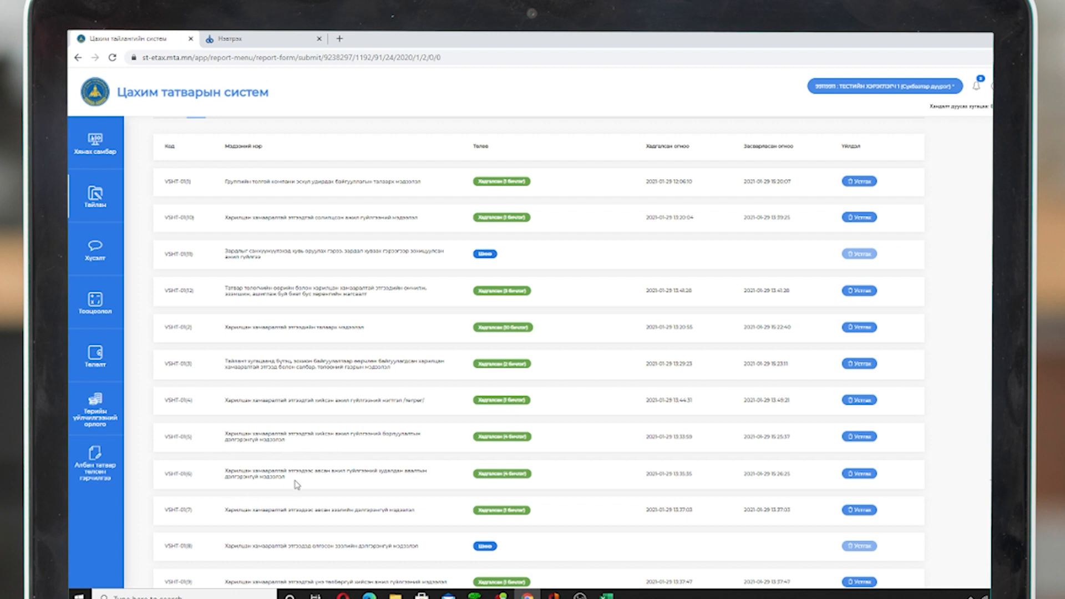
{"action": "left_click", "coordinate": [248, 403]}
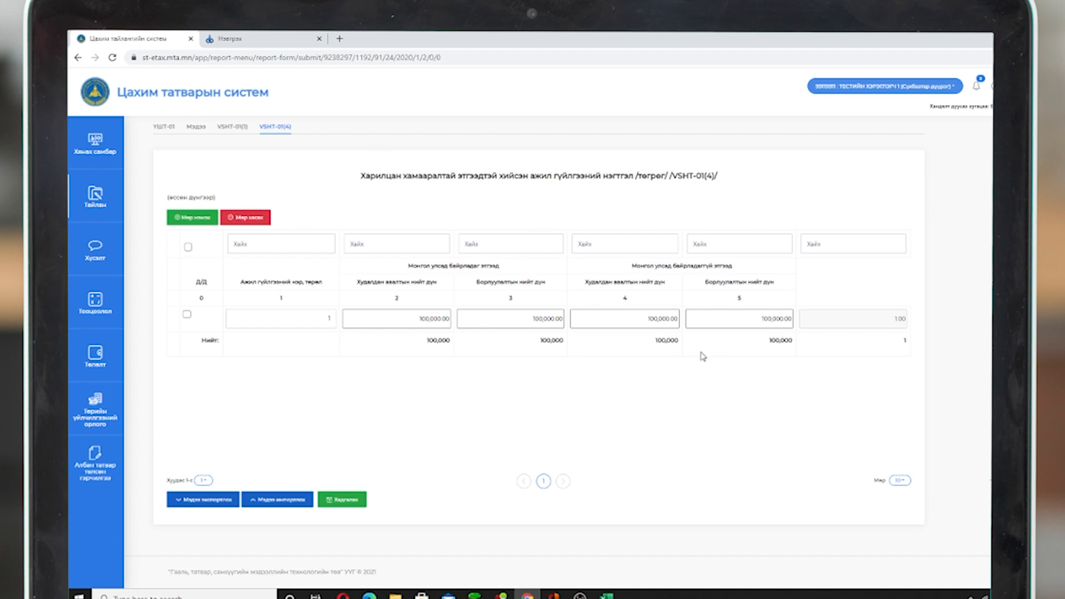
{"action": "scroll", "coordinate": [327, 391], "scroll_direction": "up", "scroll_amount": 2}
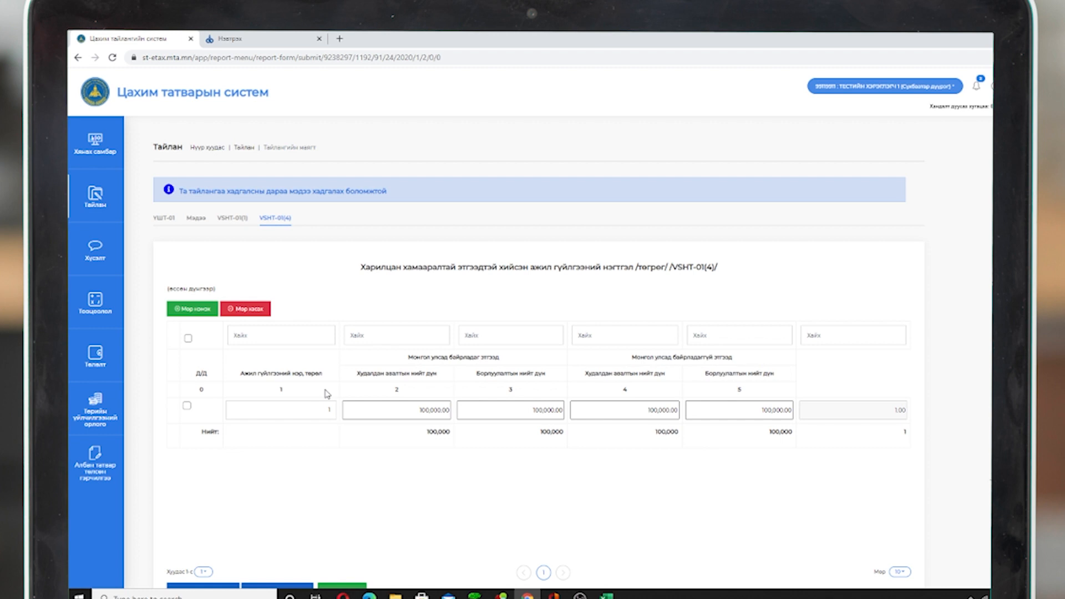
{"action": "scroll", "coordinate": [327, 393], "scroll_direction": "down", "scroll_amount": 1}
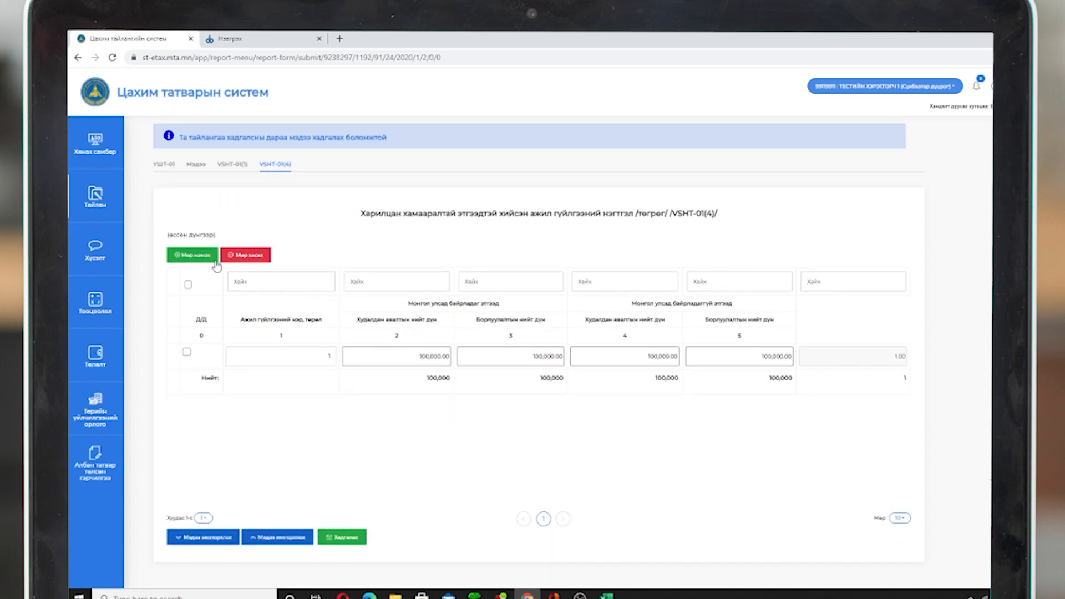
{"action": "left_click", "coordinate": [194, 258]}
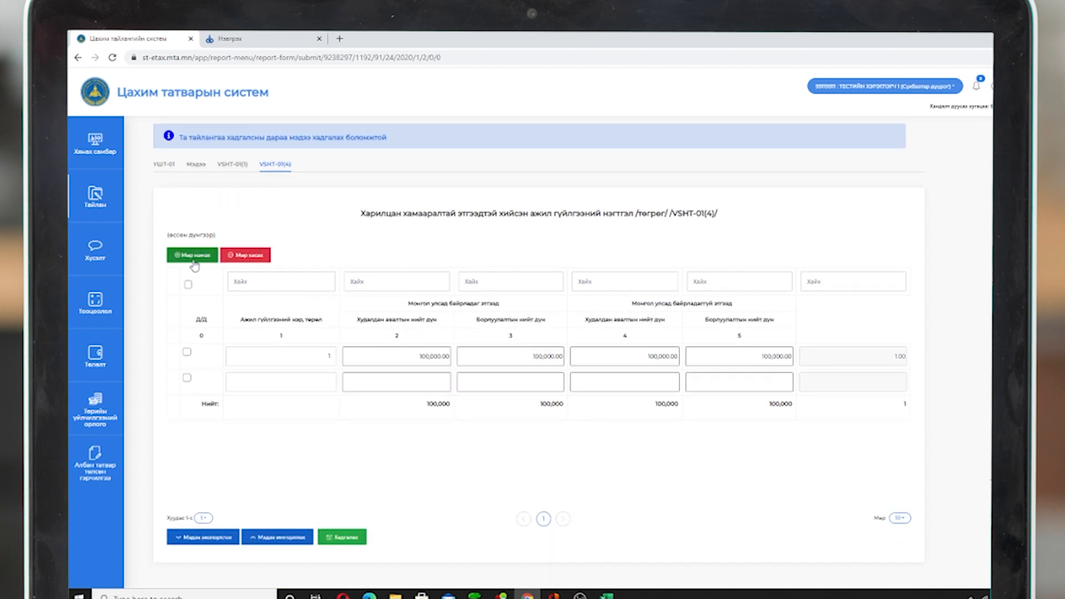
{"action": "left_click", "coordinate": [197, 258]}
{"action": "left_click", "coordinate": [198, 257]}
{"action": "left_click", "coordinate": [198, 257]}
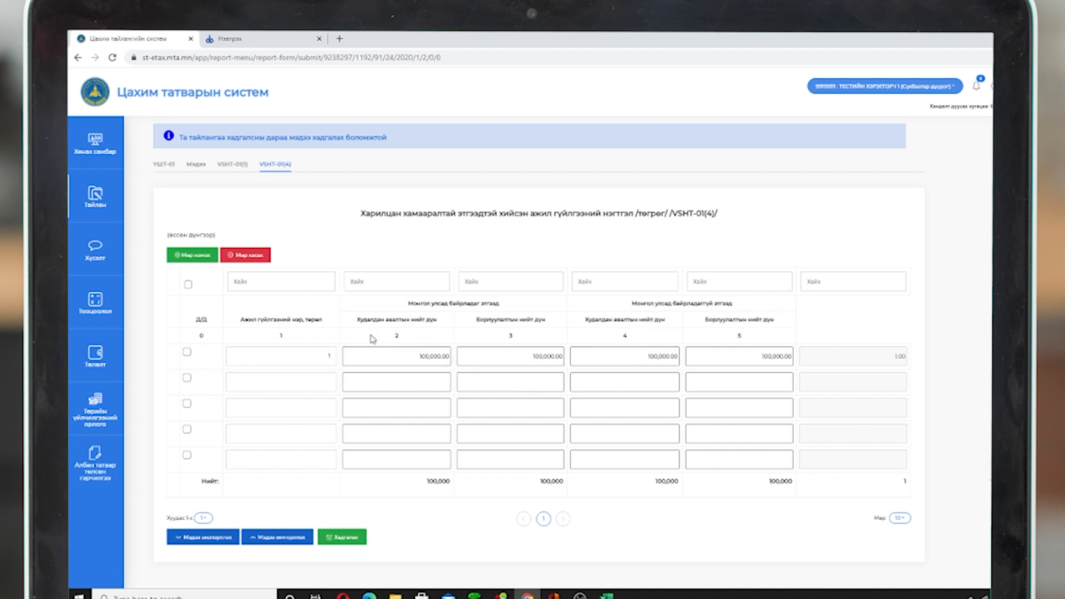
Step: Clear the purchase and sales amounts in columns 2 to 5 of the summary table's first row
{"action": "left_click_drag", "start_coordinate": [358, 355], "coordinate": [458, 361]}
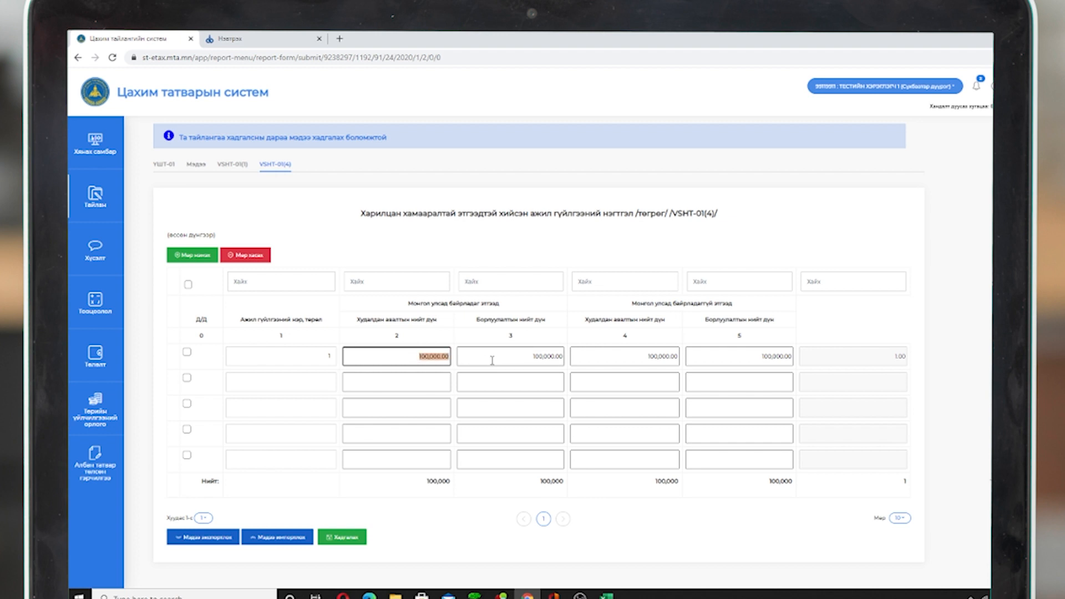
{"action": "key", "text": "BackSpace"}
{"action": "left_click_drag", "start_coordinate": [531, 357], "coordinate": [794, 359]}
{"action": "key", "text": "BackSpace"}
{"action": "key", "text": "BackSpace"}
{"action": "left_click", "coordinate": [738, 357]}
{"action": "key", "text": "BackSpace"}
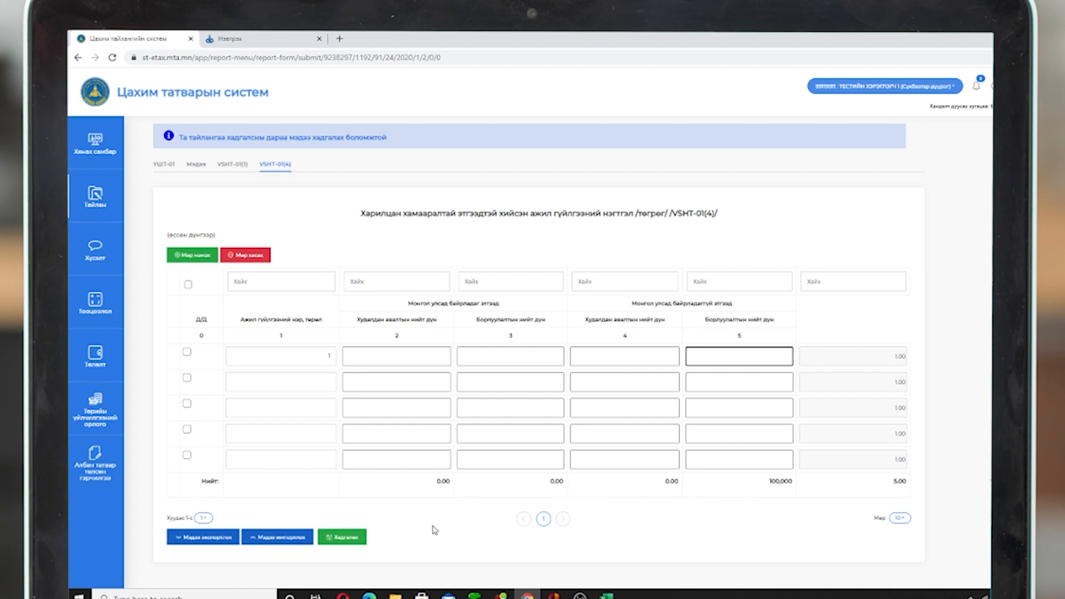
Step: Open the received-loan detail form VSHT-01(7) and compare its row with table 7 of the Excel transaction sheet
{"action": "left_click", "coordinate": [198, 165]}
{"action": "scroll", "coordinate": [358, 394], "scroll_direction": "down", "scroll_amount": 5}
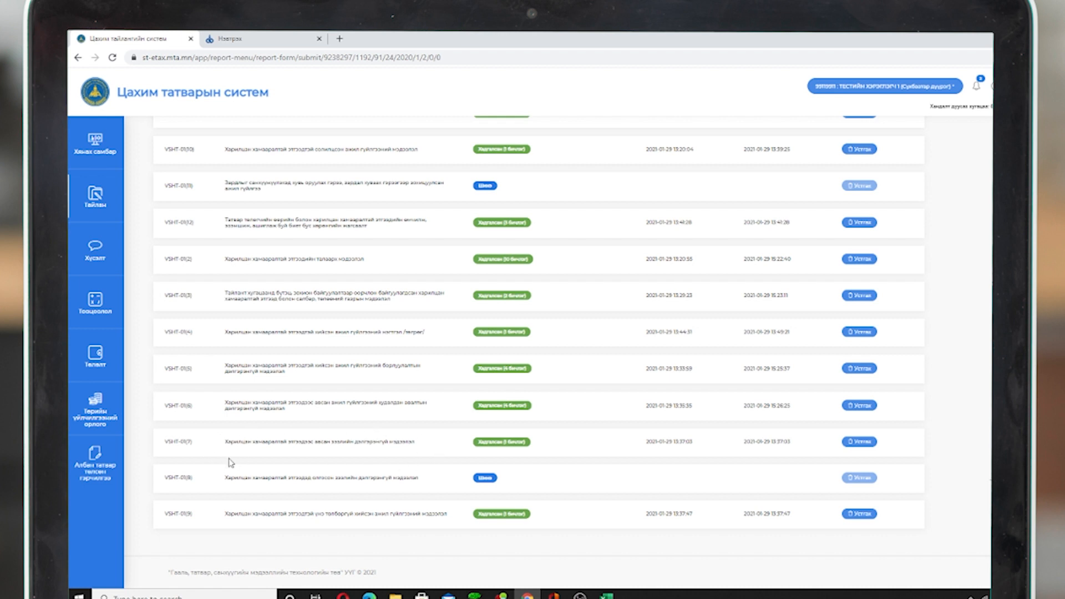
{"action": "left_click", "coordinate": [273, 447]}
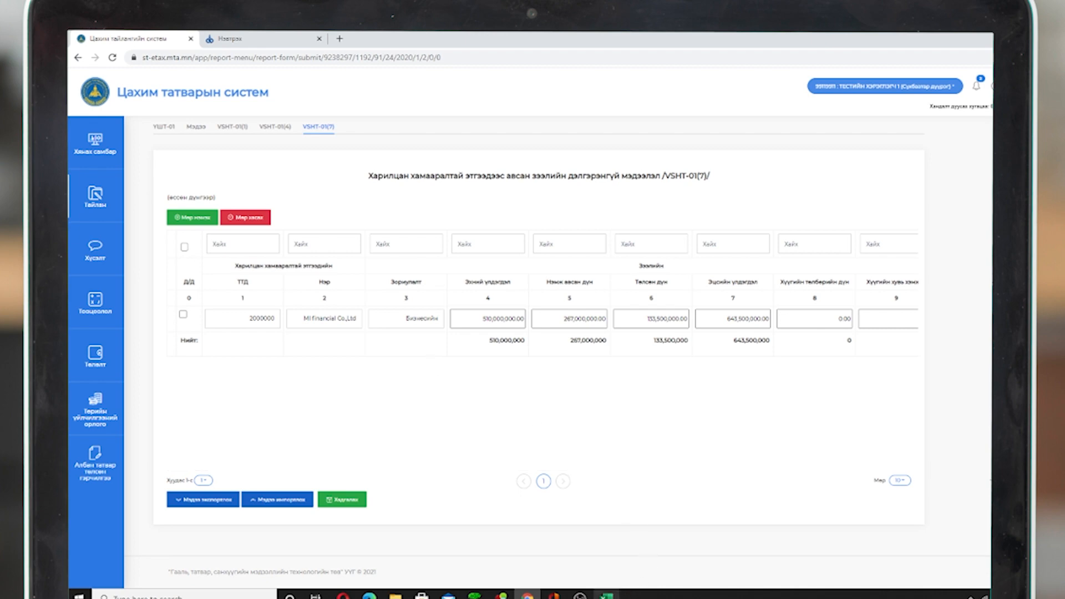
{"action": "left_click", "coordinate": [610, 546]}
{"action": "scroll", "coordinate": [403, 404], "scroll_direction": "down", "scroll_amount": 3}
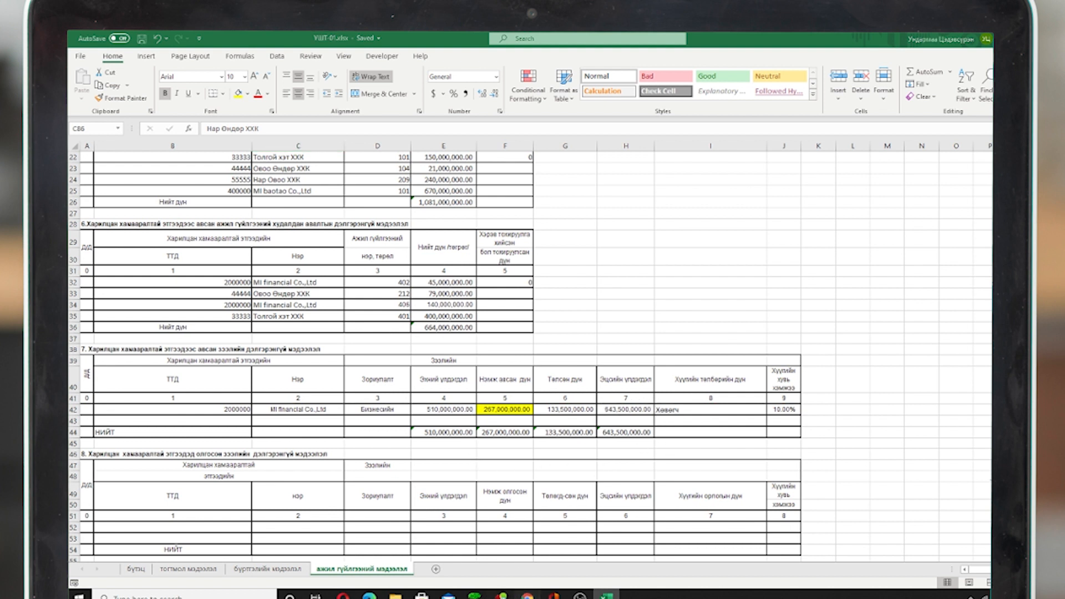
Step: Return to form VSHT-01(7), check its remaining interest columns, and save the form
{"action": "left_click", "coordinate": [527, 595]}
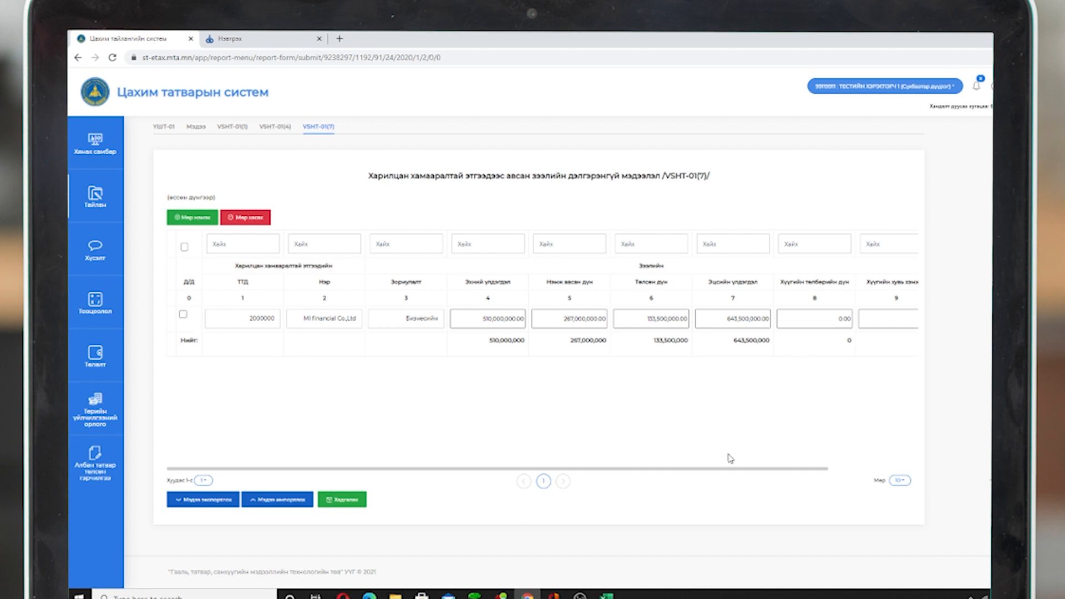
{"action": "left_click_drag", "start_coordinate": [725, 473], "coordinate": [843, 454]}
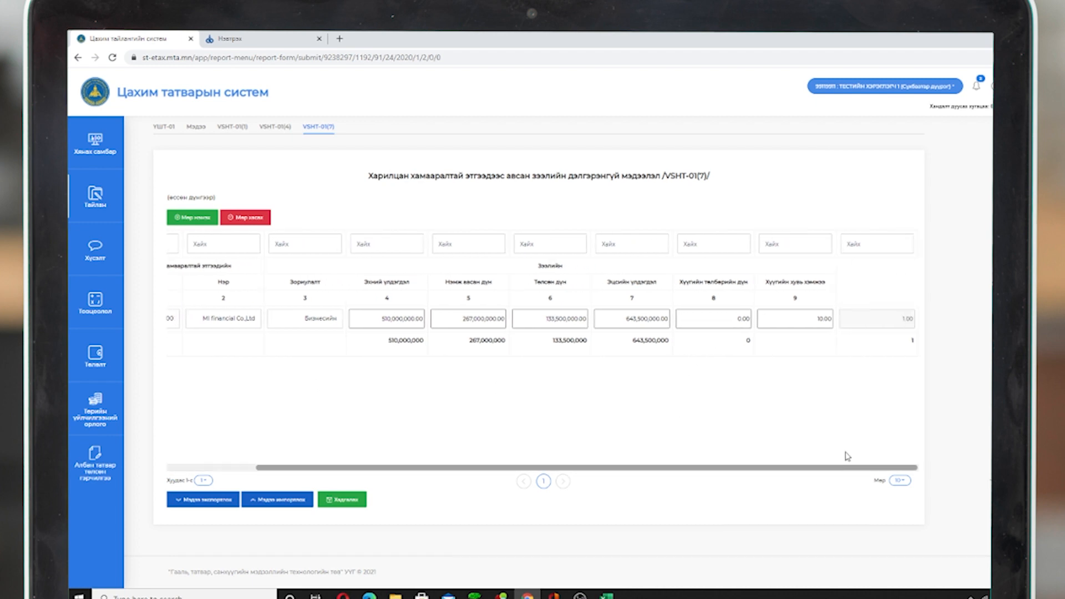
{"action": "left_click", "coordinate": [342, 501]}
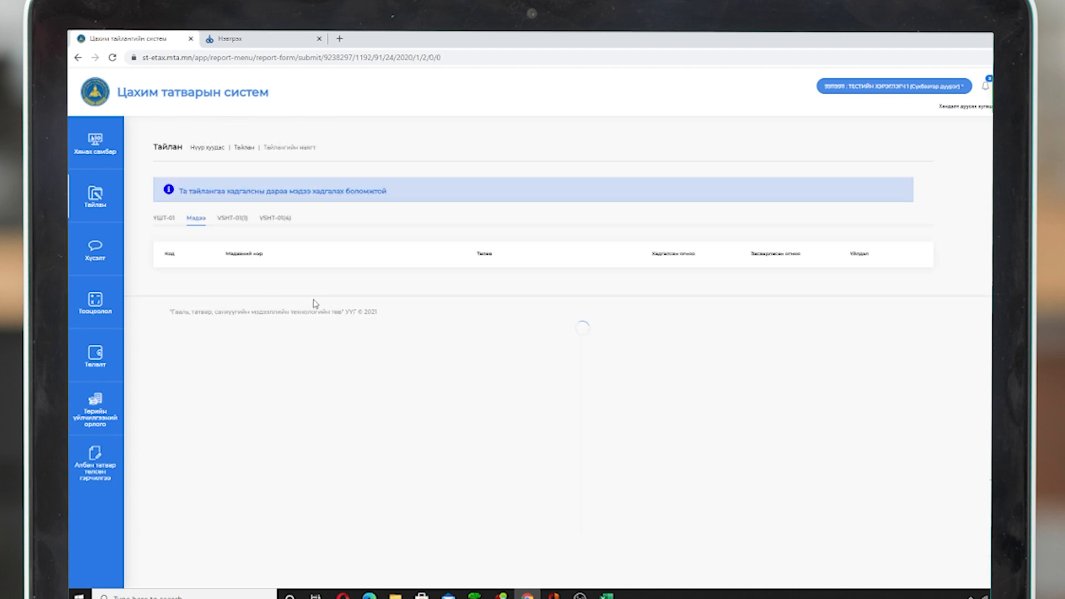
Step: Examine tables 8, 9 and 10 of the Excel transaction sheet, covering loans granted, free-of-charge transactions and exchanged transactions
{"action": "scroll", "coordinate": [290, 440], "scroll_direction": "down", "scroll_amount": 3}
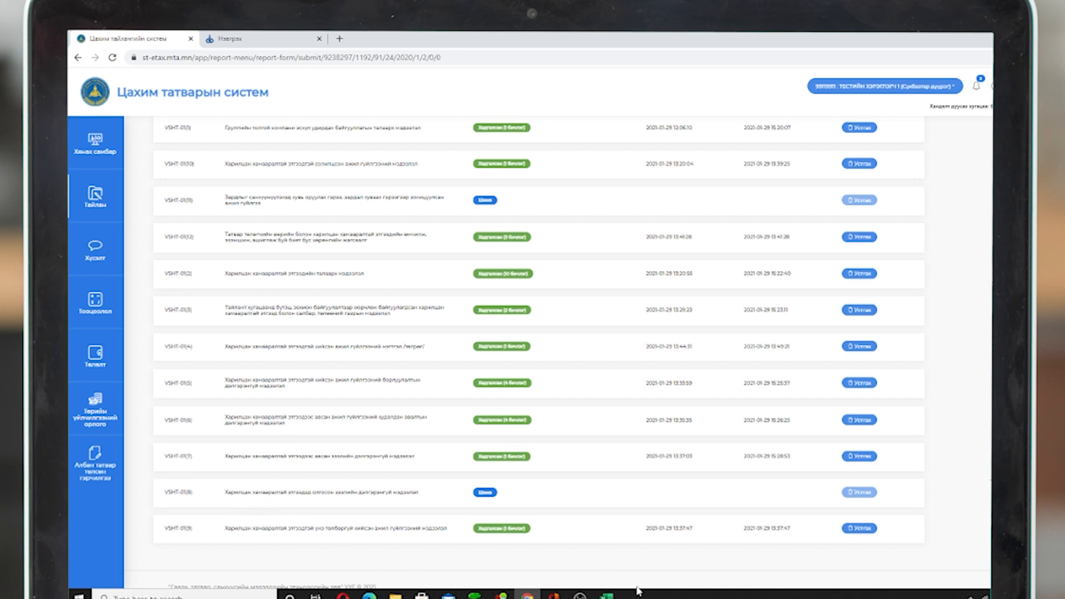
{"action": "left_click", "coordinate": [606, 596]}
{"action": "scroll", "coordinate": [311, 333], "scroll_direction": "down", "scroll_amount": 1}
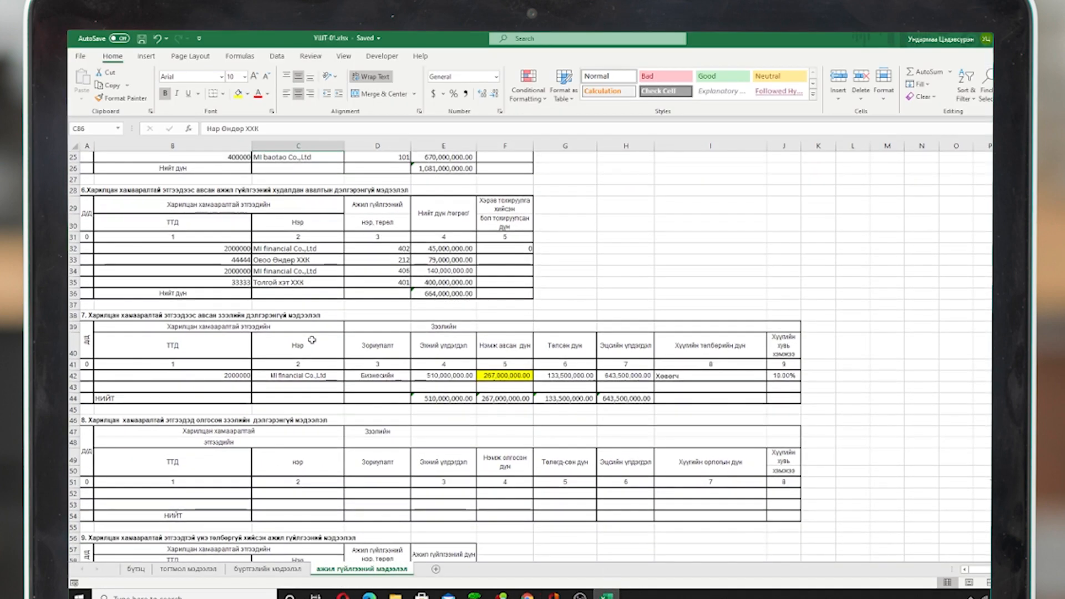
{"action": "scroll", "coordinate": [262, 365], "scroll_direction": "down", "scroll_amount": 1}
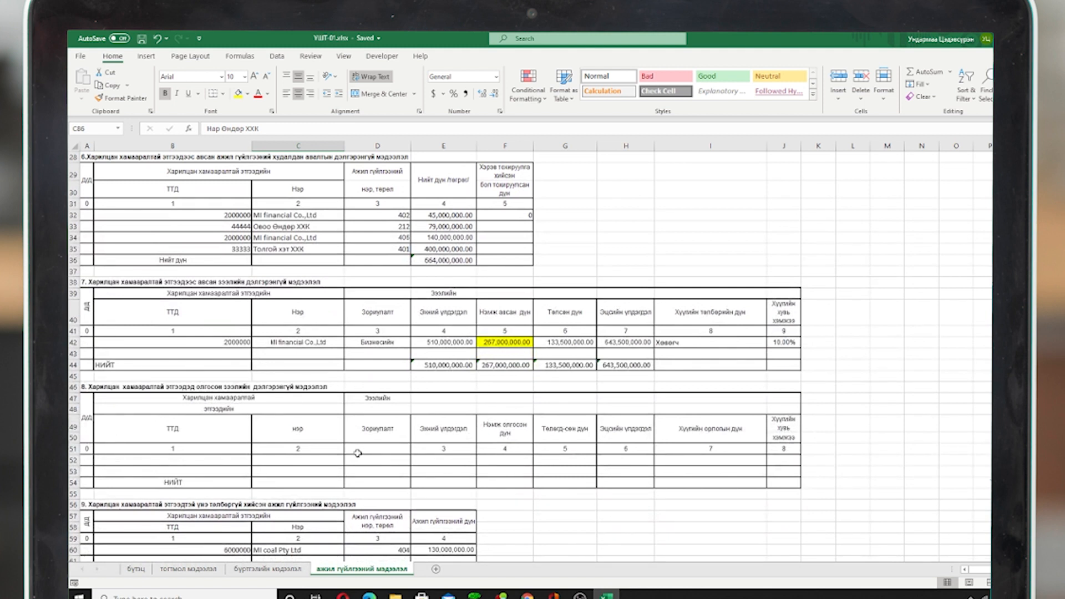
{"action": "scroll", "coordinate": [358, 453], "scroll_direction": "down", "scroll_amount": 1}
{"action": "scroll", "coordinate": [358, 454], "scroll_direction": "down", "scroll_amount": 4}
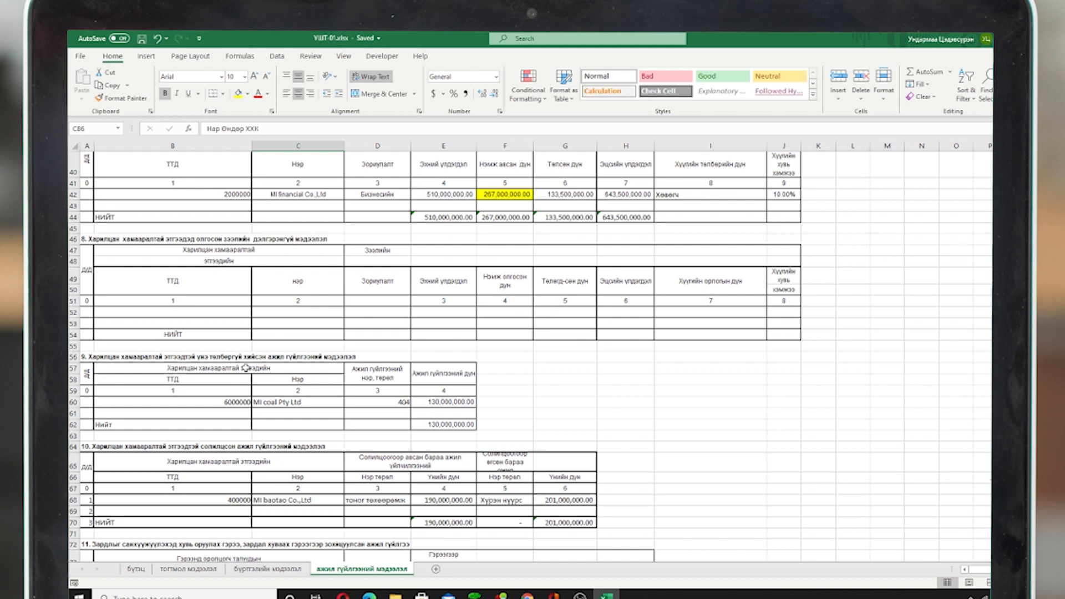
Step: Open the free-of-charge transaction form VSHT-01(9), check its transaction type options keeping 0404, and save the form
{"action": "left_click", "coordinate": [527, 597]}
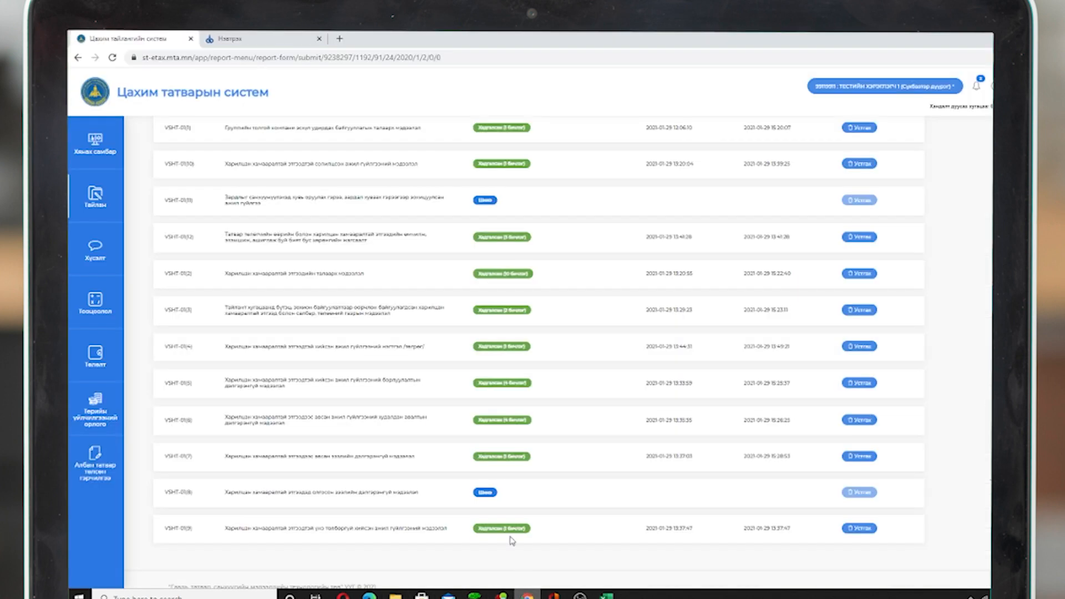
{"action": "left_click", "coordinate": [305, 530]}
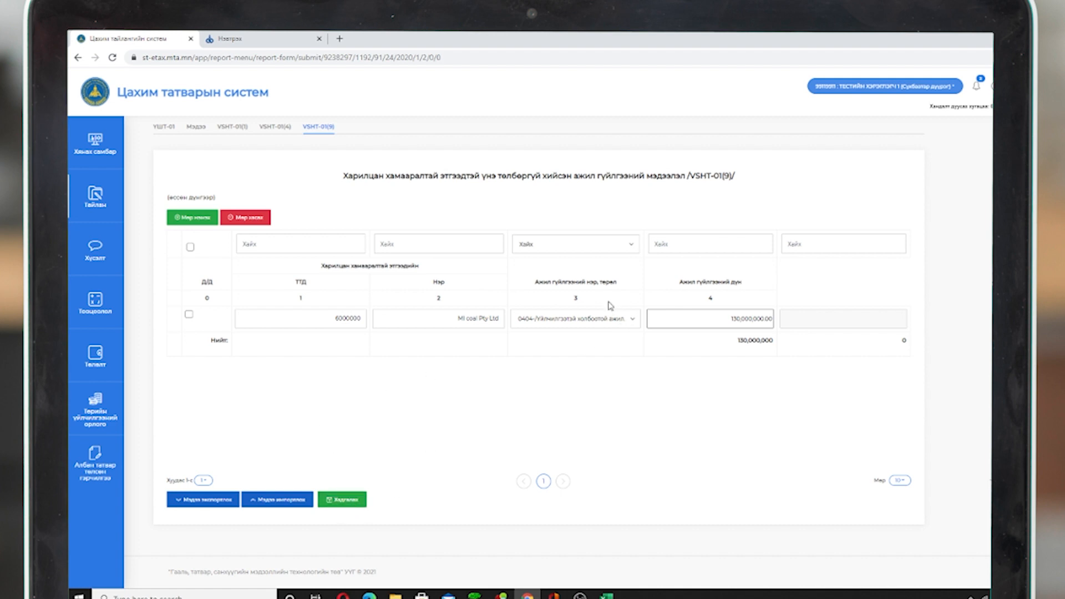
{"action": "left_click", "coordinate": [633, 322]}
{"action": "left_click", "coordinate": [575, 460]}
{"action": "left_click", "coordinate": [342, 502]}
Step: Check the exchanged transactions form VSHT-01(10) against table 10 of the Excel transaction sheet and save the form
{"action": "scroll", "coordinate": [391, 394], "scroll_direction": "down", "scroll_amount": 1}
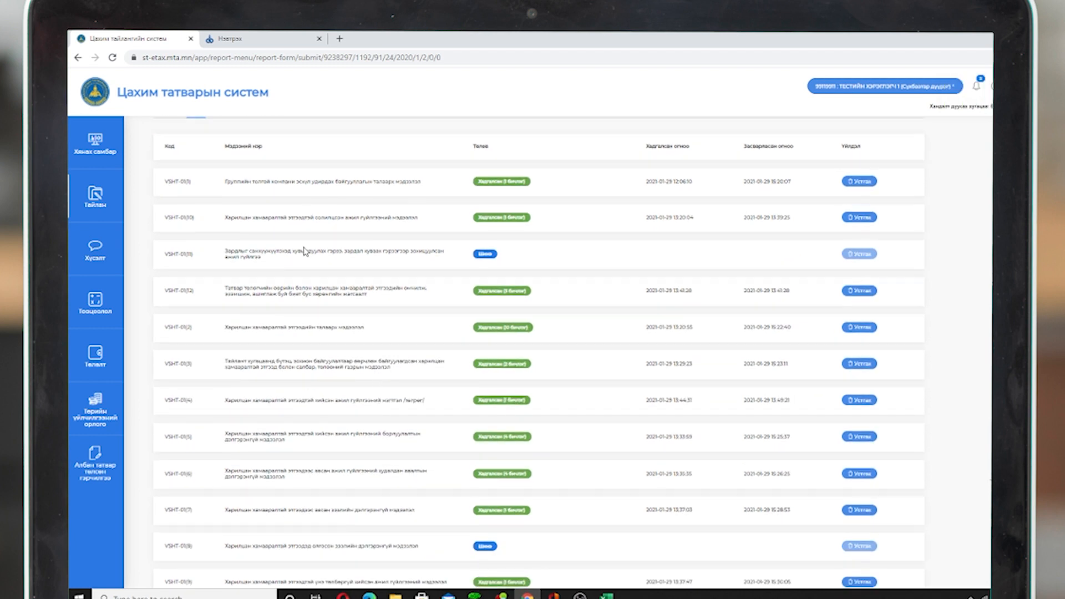
{"action": "left_click", "coordinate": [286, 219]}
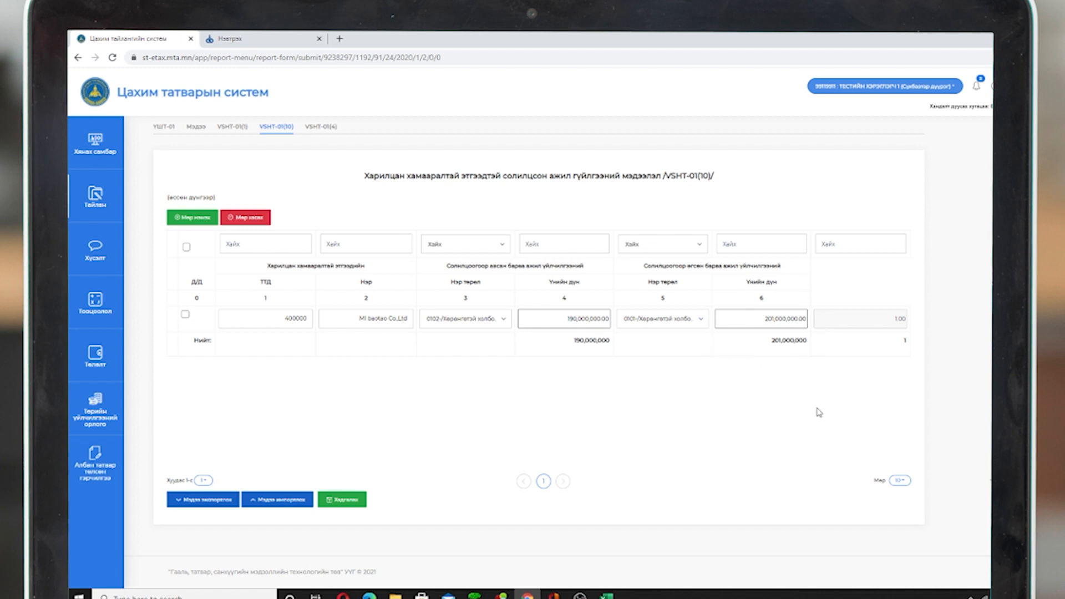
{"action": "left_click", "coordinate": [607, 596]}
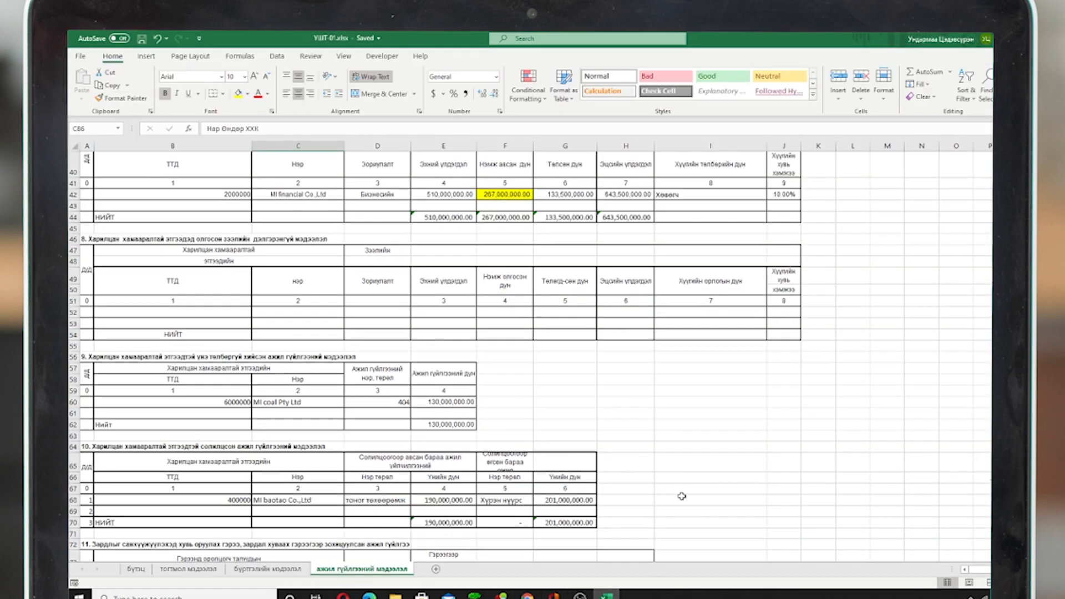
{"action": "scroll", "coordinate": [659, 467], "scroll_direction": "down", "scroll_amount": 1}
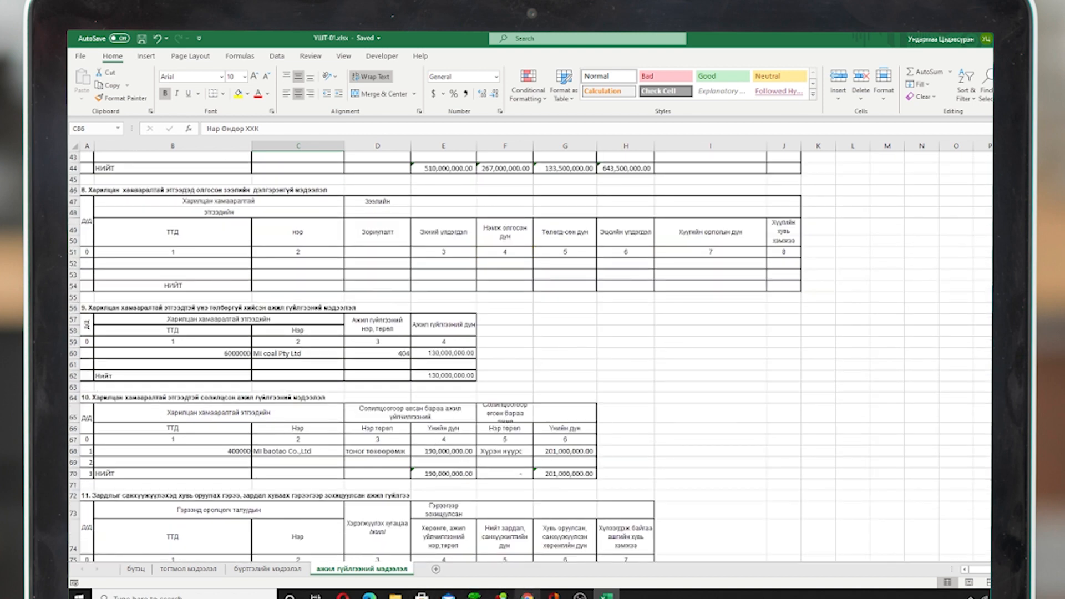
{"action": "left_click", "coordinate": [527, 597]}
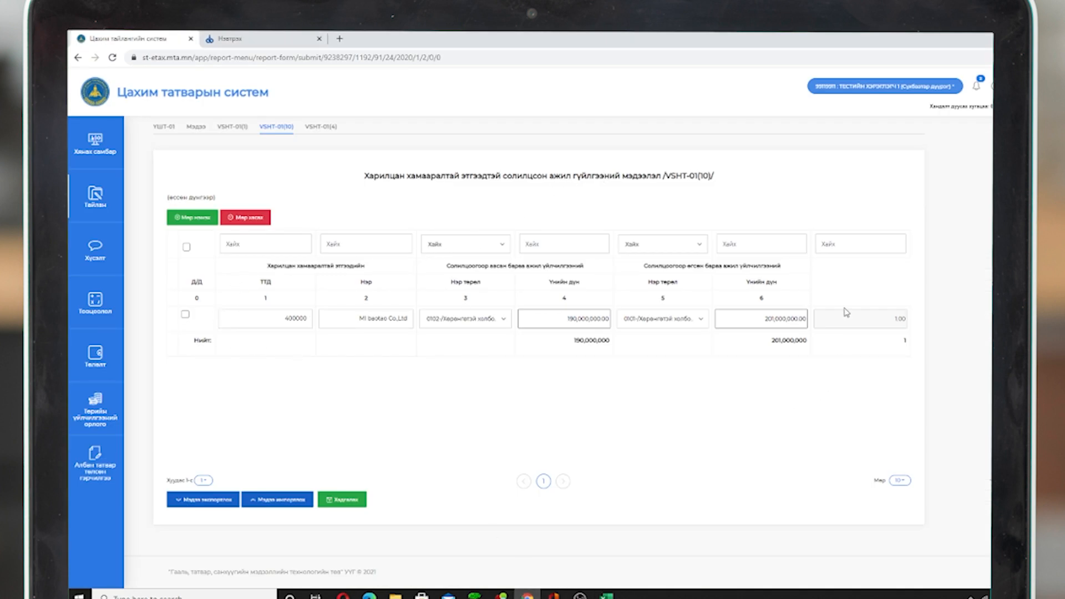
{"action": "left_click", "coordinate": [350, 500]}
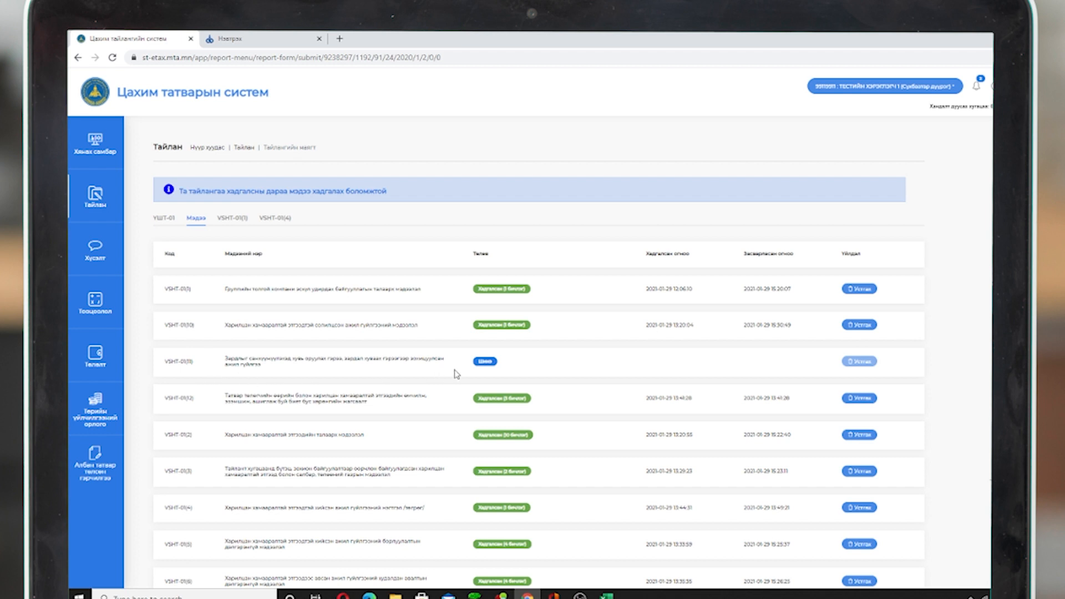
Step: In the intangible assets form VSHT-01(12), set the royalty calculation basis of all three rows to option 01-Борлуулалтын and save the form
{"action": "scroll", "coordinate": [460, 377], "scroll_direction": "down", "scroll_amount": 1}
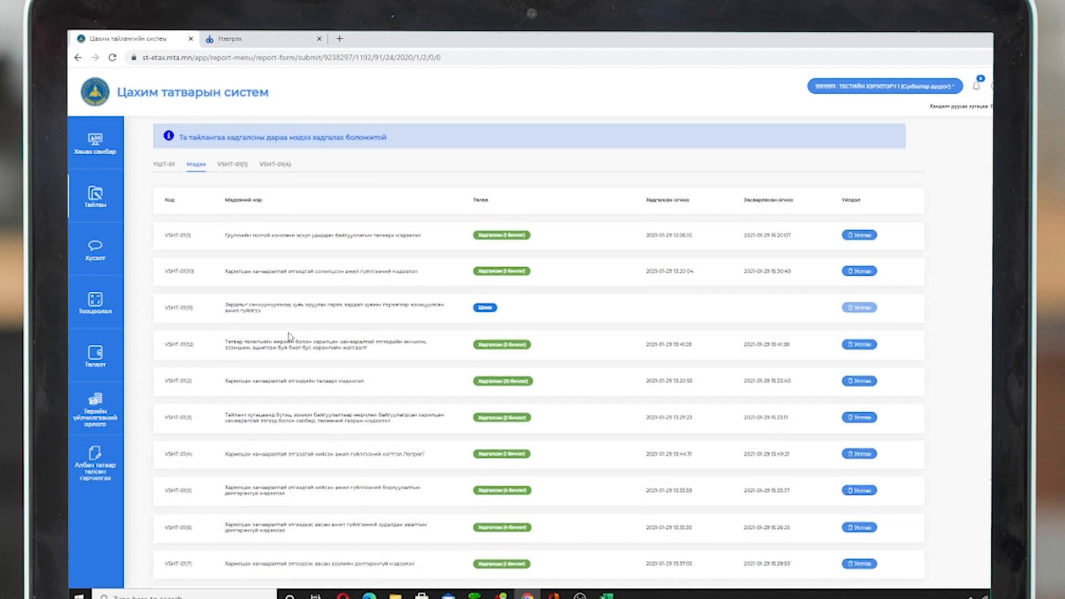
{"action": "left_click", "coordinate": [245, 349]}
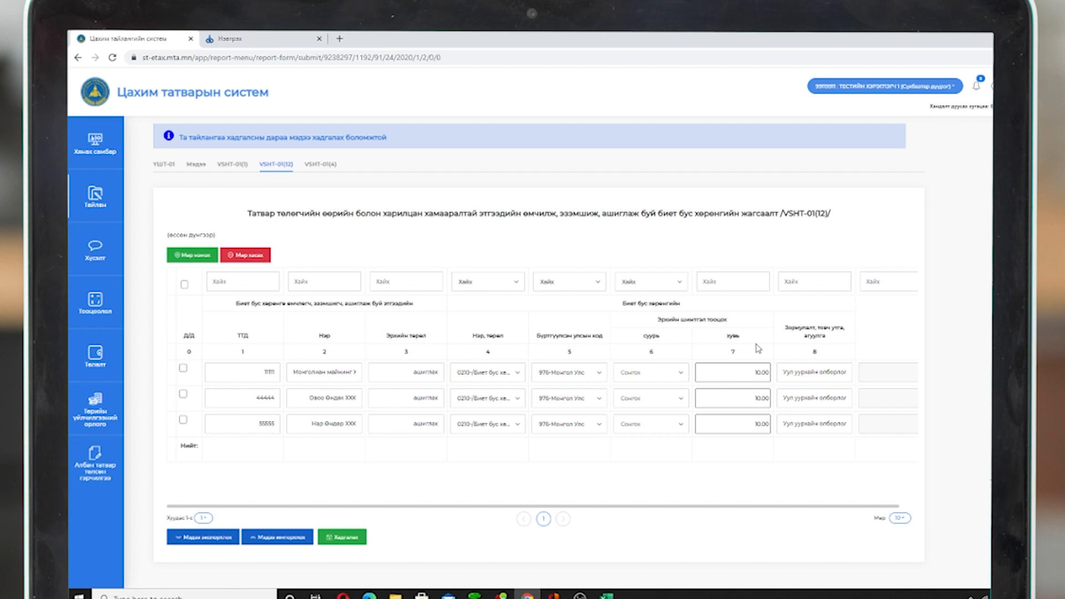
{"action": "left_click", "coordinate": [685, 376]}
{"action": "left_click", "coordinate": [669, 393]}
{"action": "left_click", "coordinate": [676, 399]}
{"action": "left_click", "coordinate": [657, 425]}
{"action": "left_click", "coordinate": [680, 425]}
{"action": "left_click", "coordinate": [646, 448]}
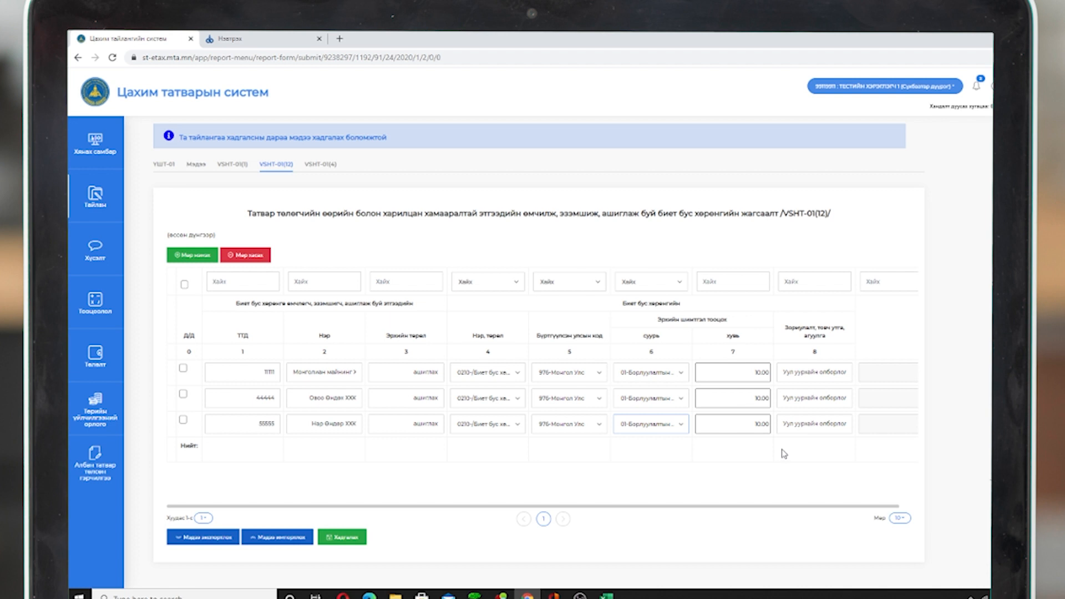
{"action": "left_click", "coordinate": [339, 538]}
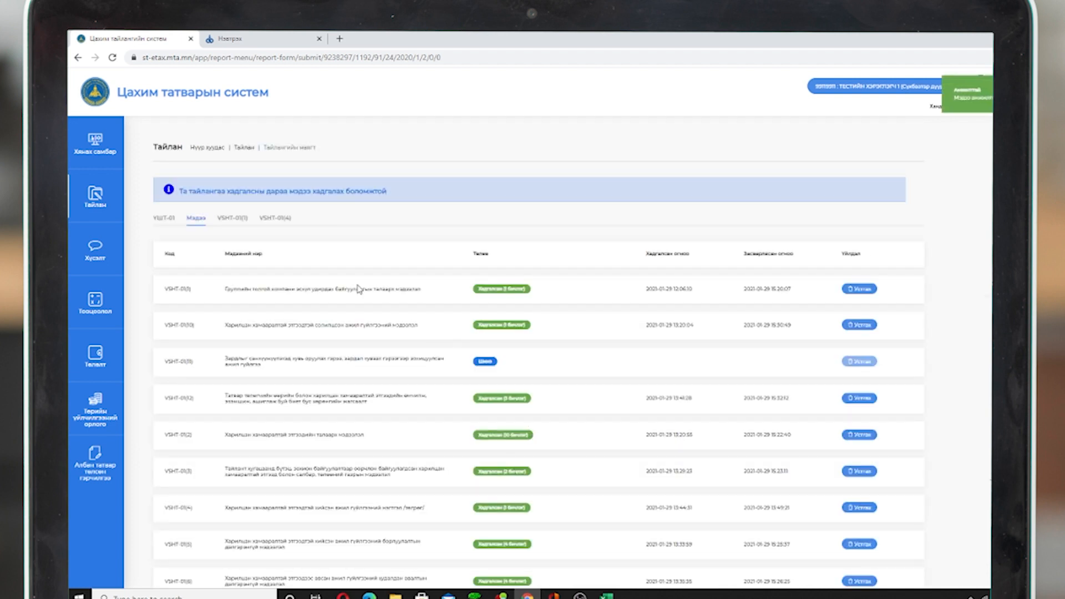
Step: Return to the main report form УШТ-01, review sections А and Б, save the report and tick the confirmation below them
{"action": "scroll", "coordinate": [281, 324], "scroll_direction": "down", "scroll_amount": 3}
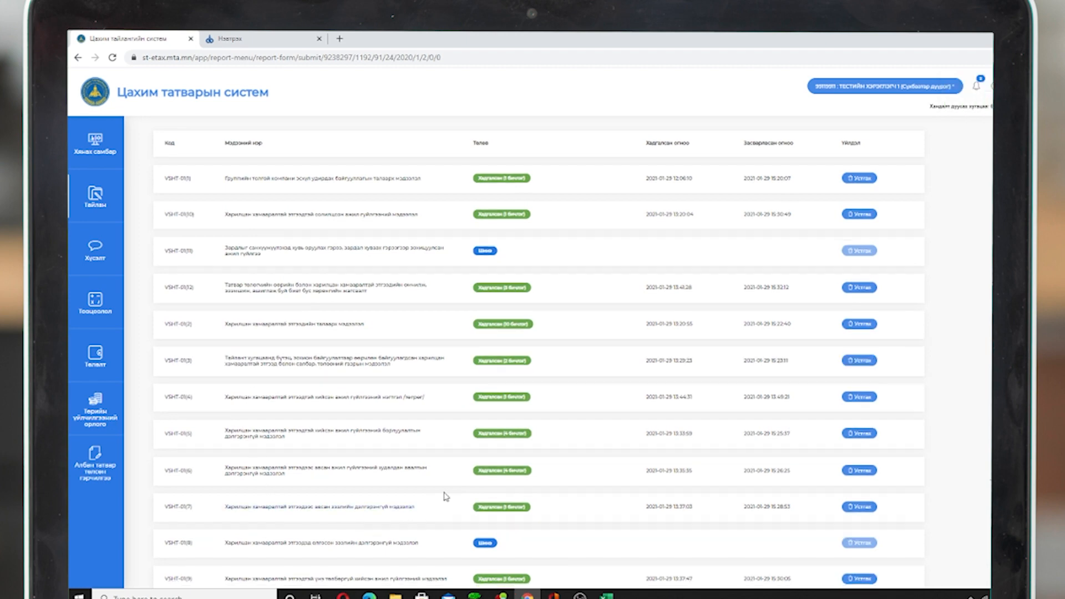
{"action": "scroll", "coordinate": [446, 496], "scroll_direction": "up", "scroll_amount": 3}
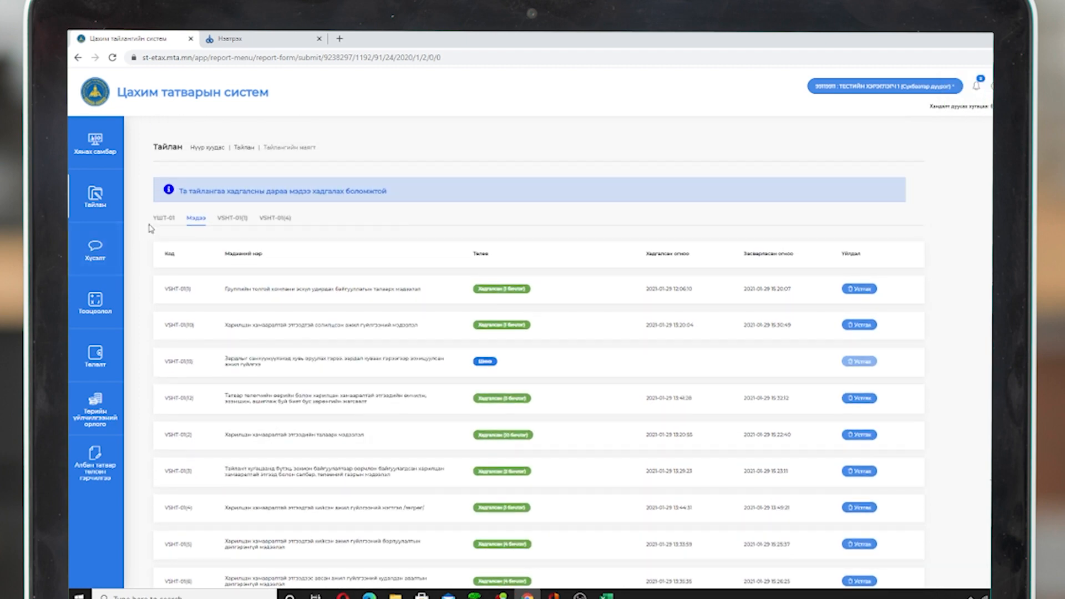
{"action": "left_click", "coordinate": [164, 218]}
{"action": "scroll", "coordinate": [231, 289], "scroll_direction": "down", "scroll_amount": 2}
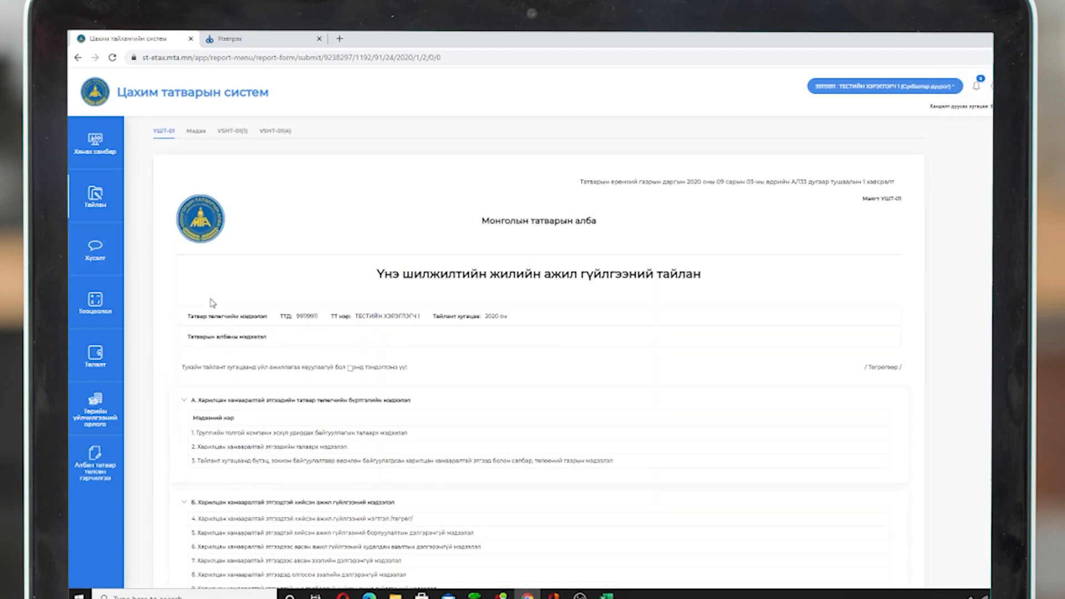
{"action": "scroll", "coordinate": [231, 288], "scroll_direction": "down", "scroll_amount": 2}
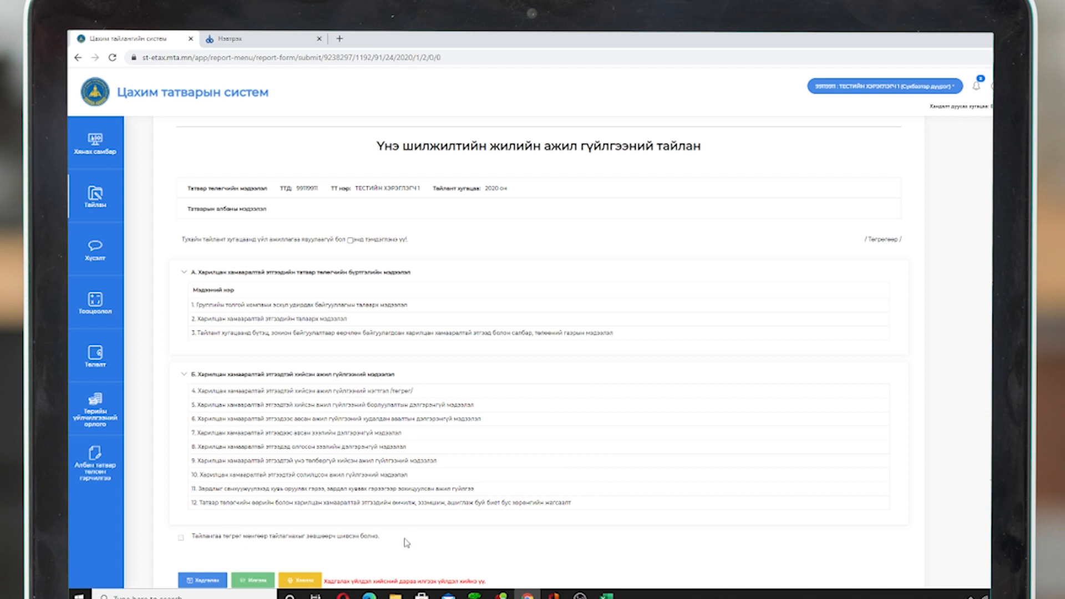
{"action": "scroll", "coordinate": [412, 513], "scroll_direction": "up", "scroll_amount": 3}
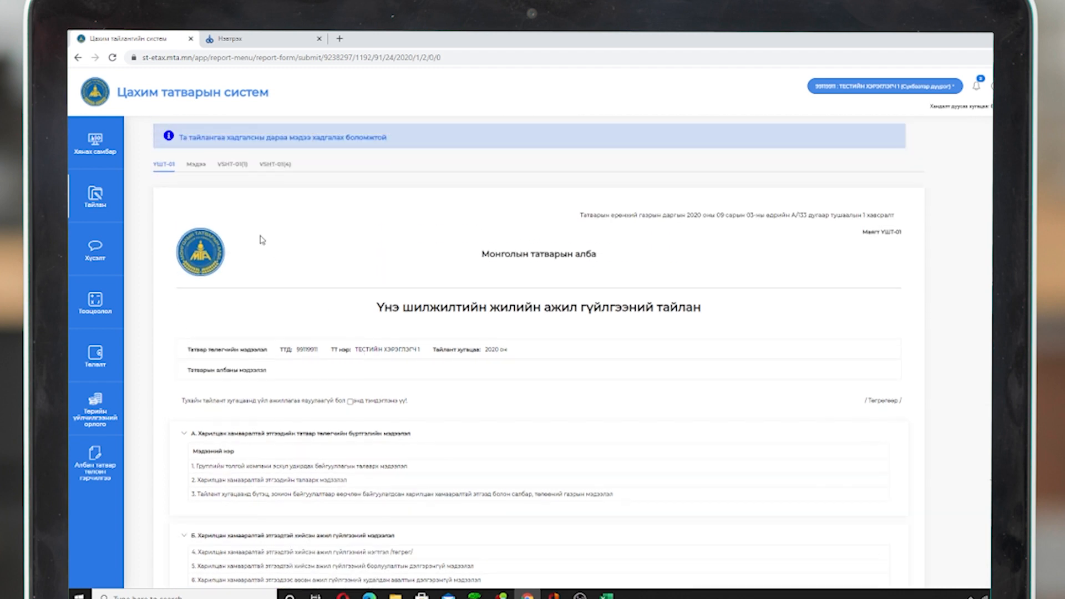
{"action": "scroll", "coordinate": [178, 396], "scroll_direction": "down", "scroll_amount": 4}
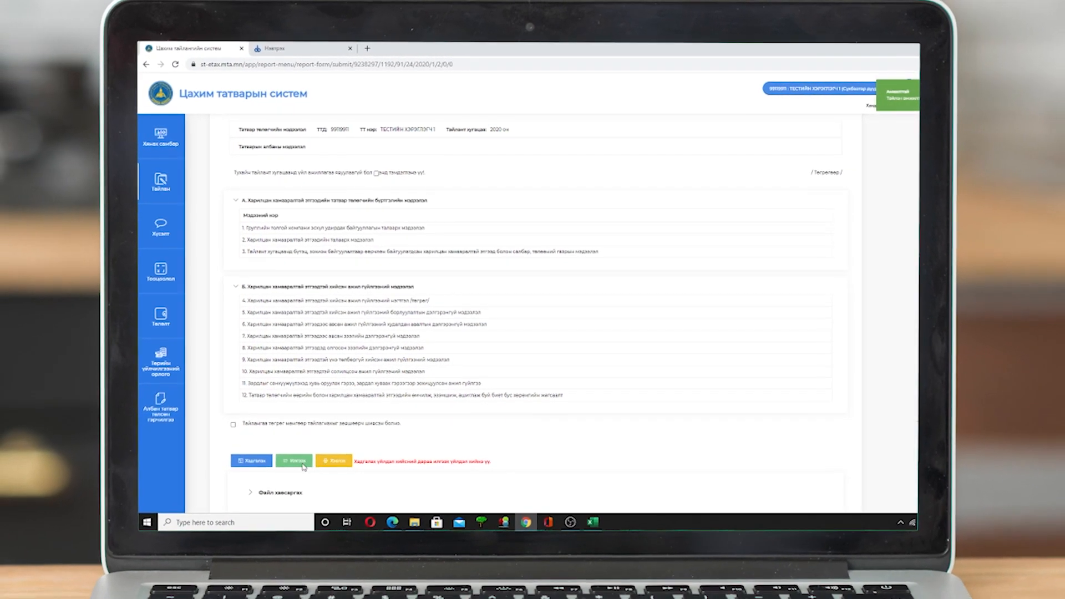
{"action": "mouse_move", "coordinate": [571, 522]}
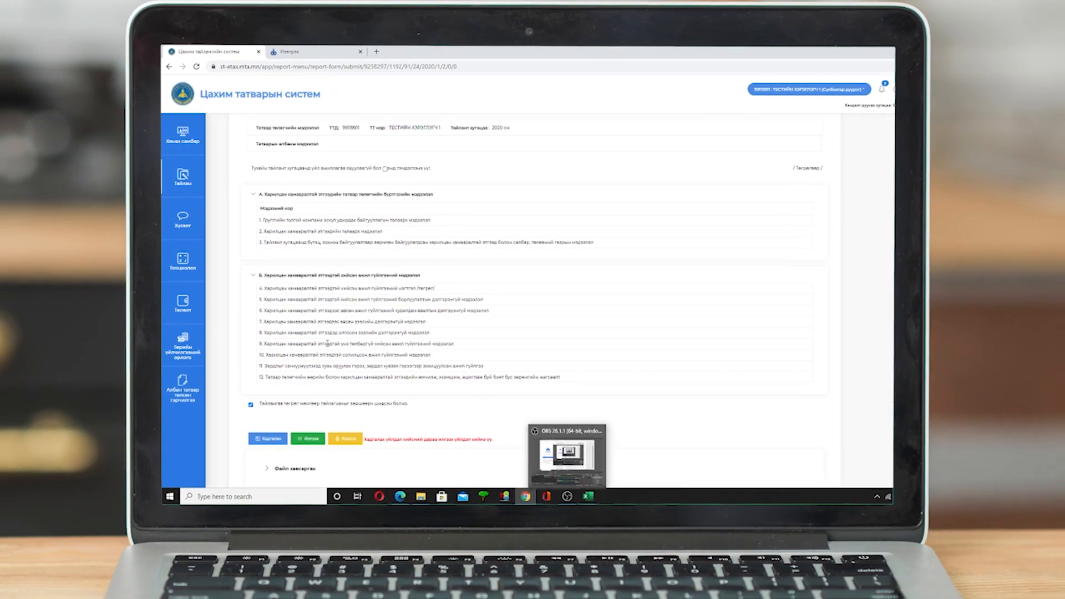